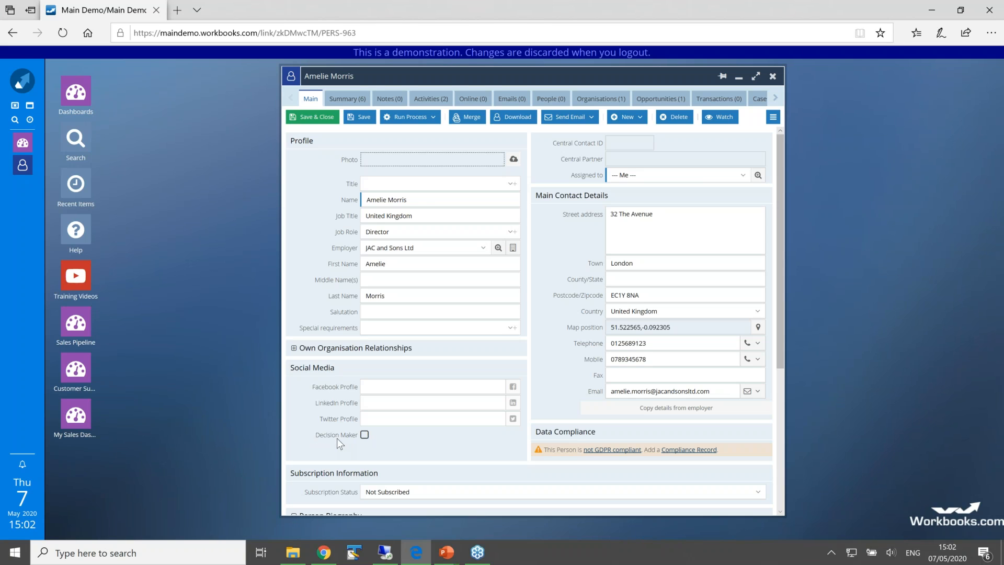
# Reposition the open person record window and widen it to reveal more of its toolbar.
pyautogui.click(364, 436)
pyautogui.click(364, 435)
pyautogui.moveTo(486, 73); pyautogui.dragTo(356, 71)
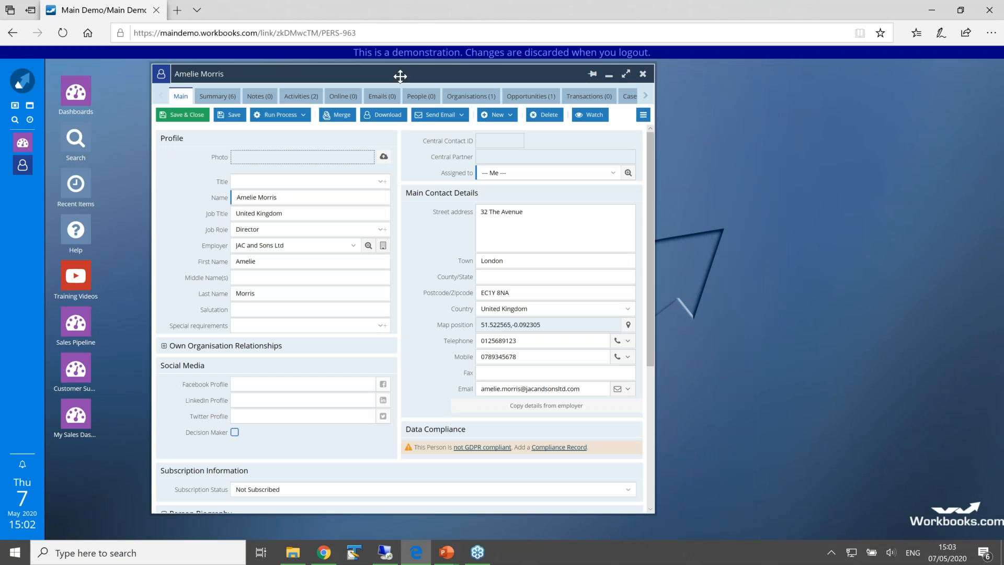
pyautogui.moveTo(654, 267); pyautogui.dragTo(766, 266)
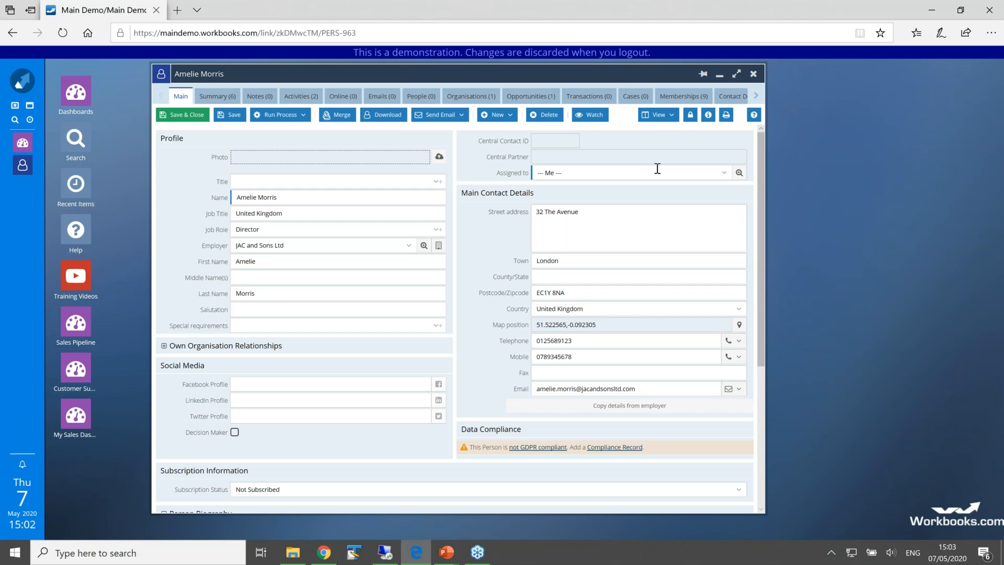
# Show the person record in the Simplified view and return it to the Default view, discarding unsaved changes.
pyautogui.click(659, 115)
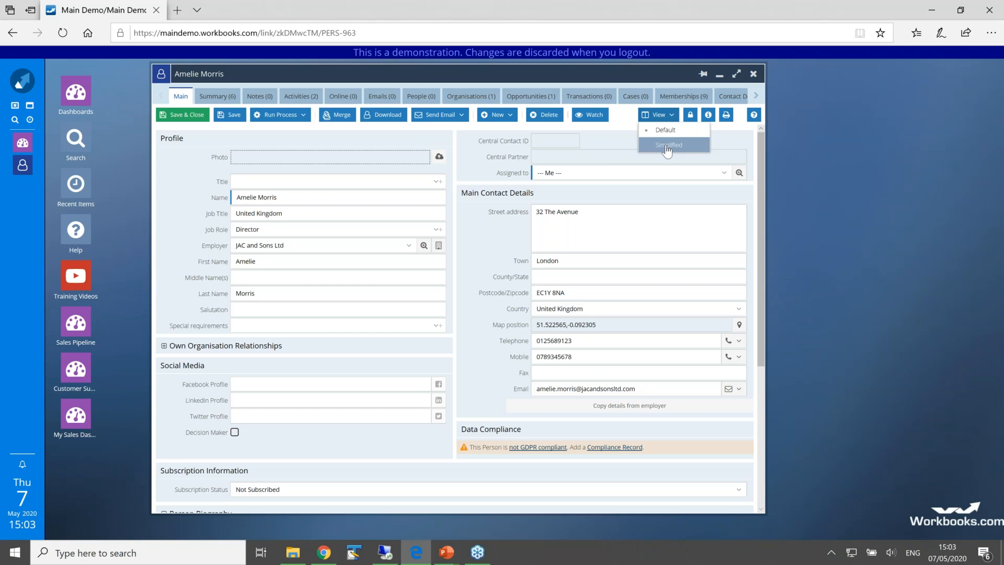
pyautogui.click(667, 146)
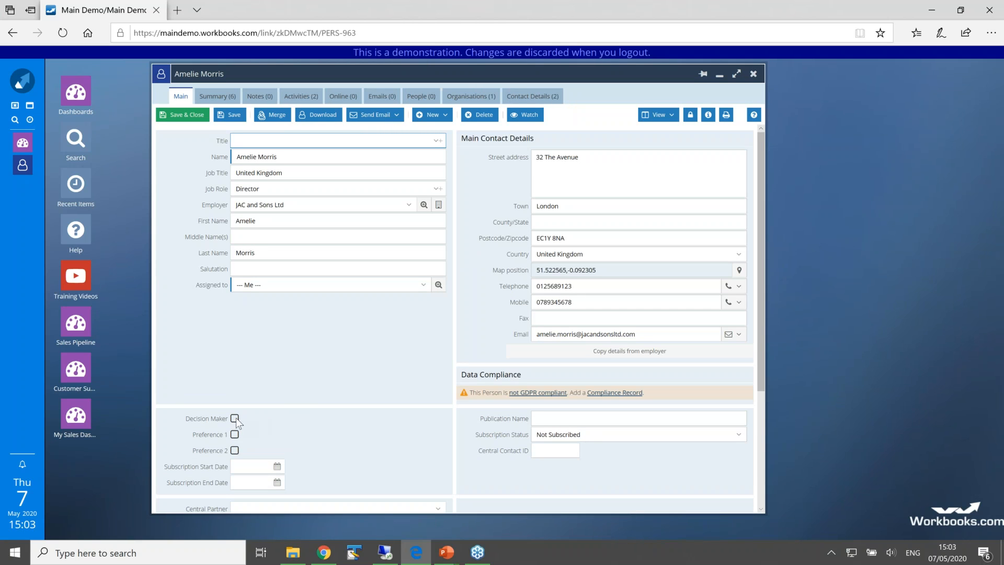
pyautogui.click(659, 115)
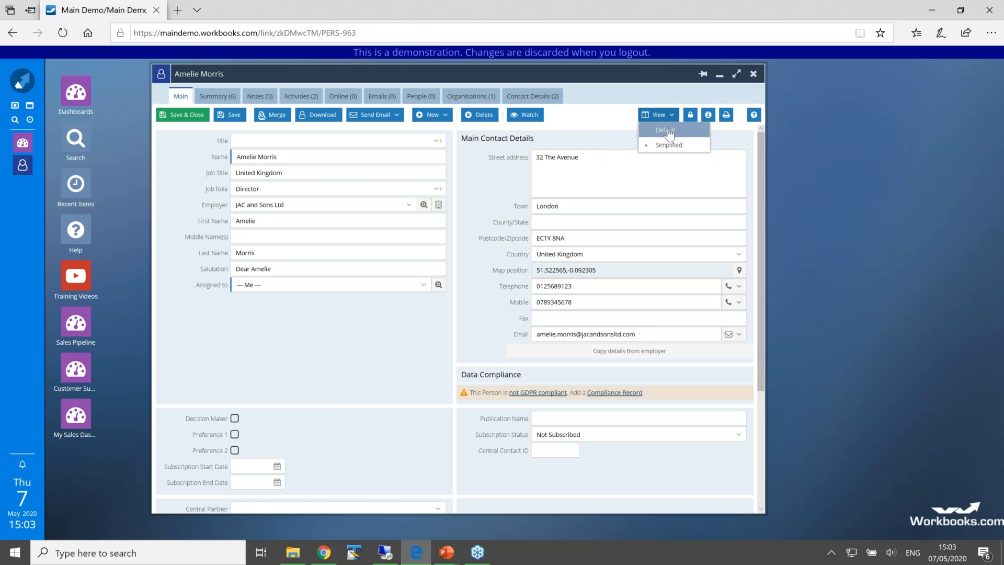
pyautogui.click(664, 130)
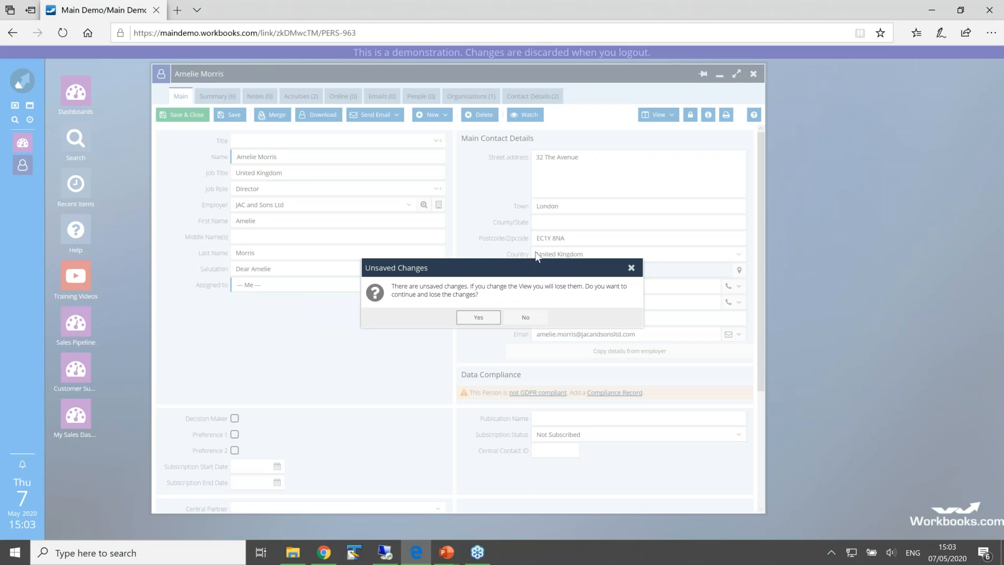
pyautogui.click(478, 317)
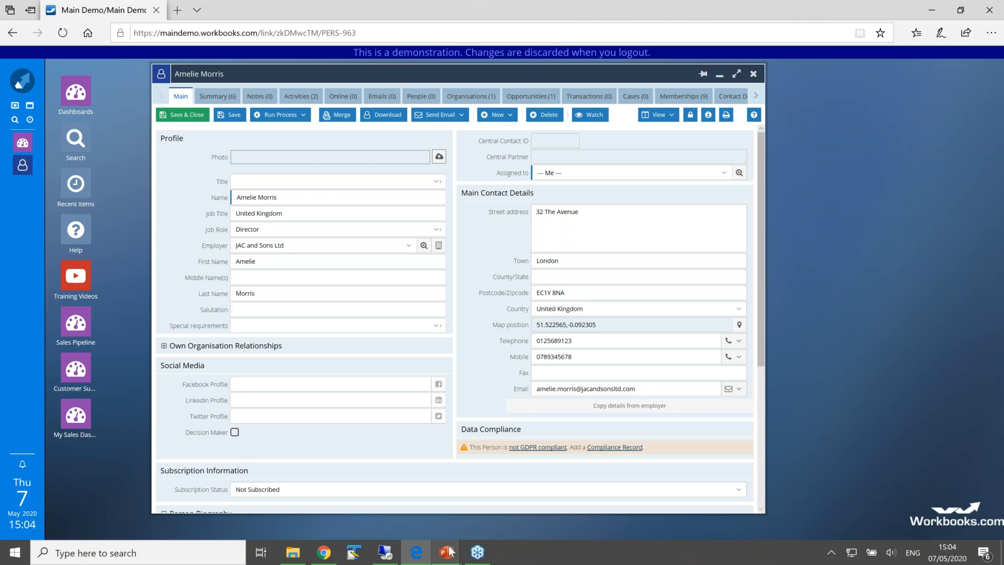
# Switch to the PowerPoint slide show to examine the outlined form sections, and return to the Workbooks record in the browser.
pyautogui.moveTo(450, 554)
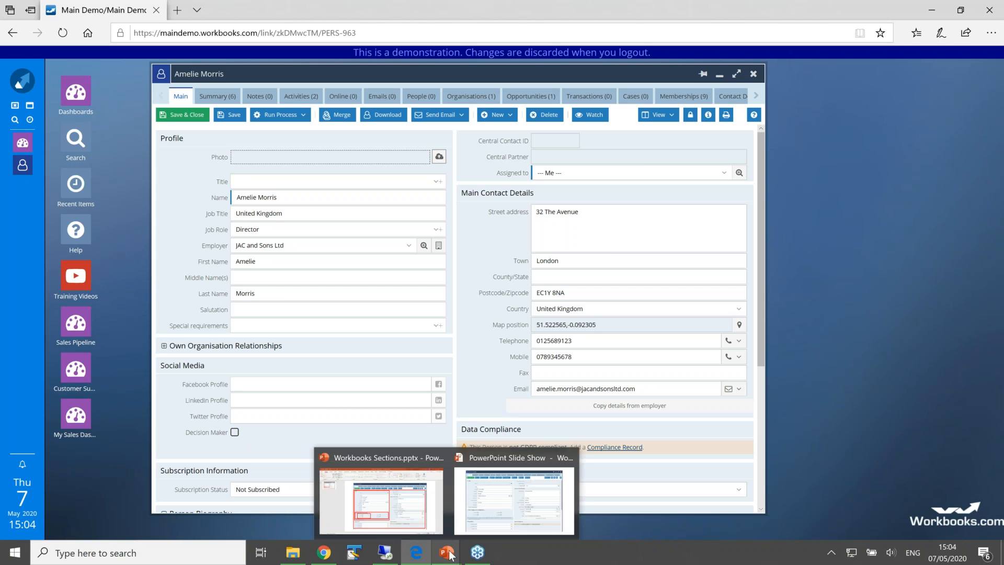
pyautogui.click(489, 524)
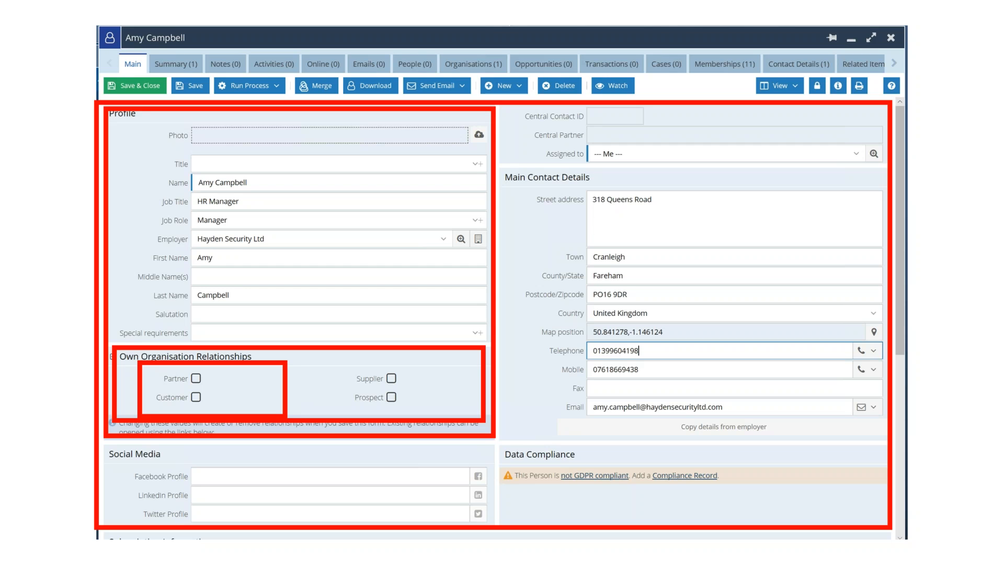
pyautogui.press('super')
pyautogui.click(959, 166)
pyautogui.moveTo(464, 560)
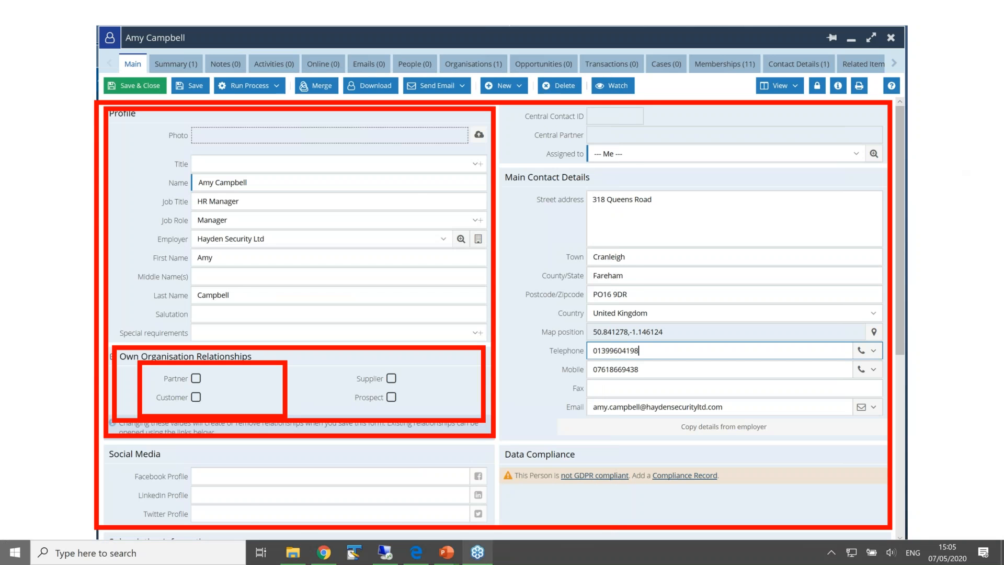
pyautogui.press('super')
pyautogui.click(416, 554)
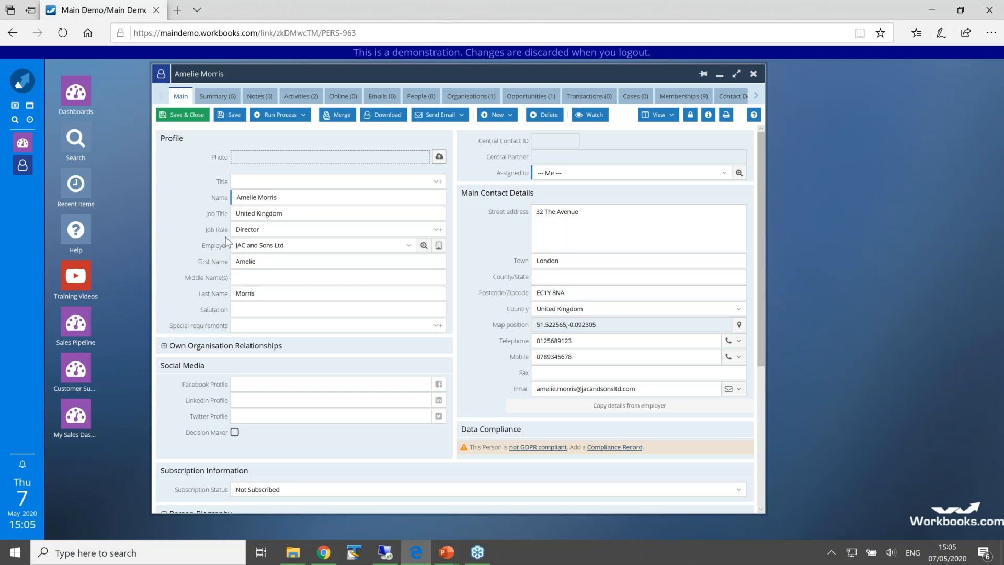
# Open the form layouts of the People record type in the customisation configuration.
pyautogui.click(23, 83)
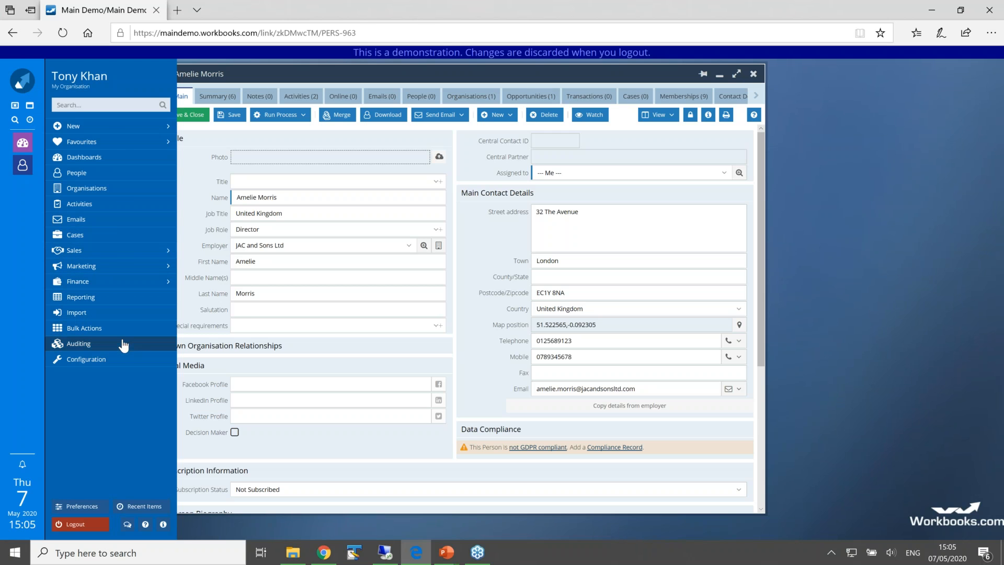
pyautogui.click(86, 359)
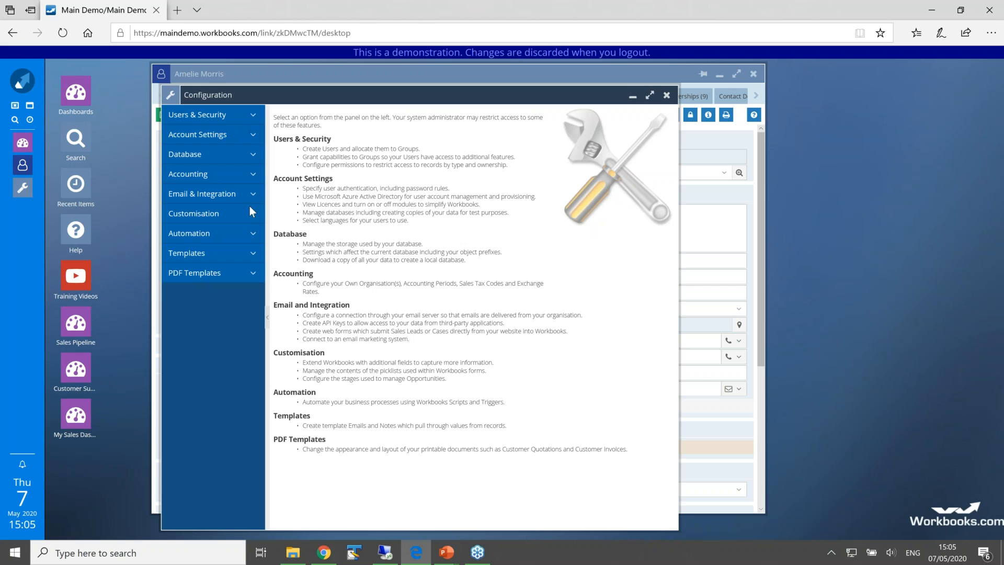
pyautogui.click(251, 216)
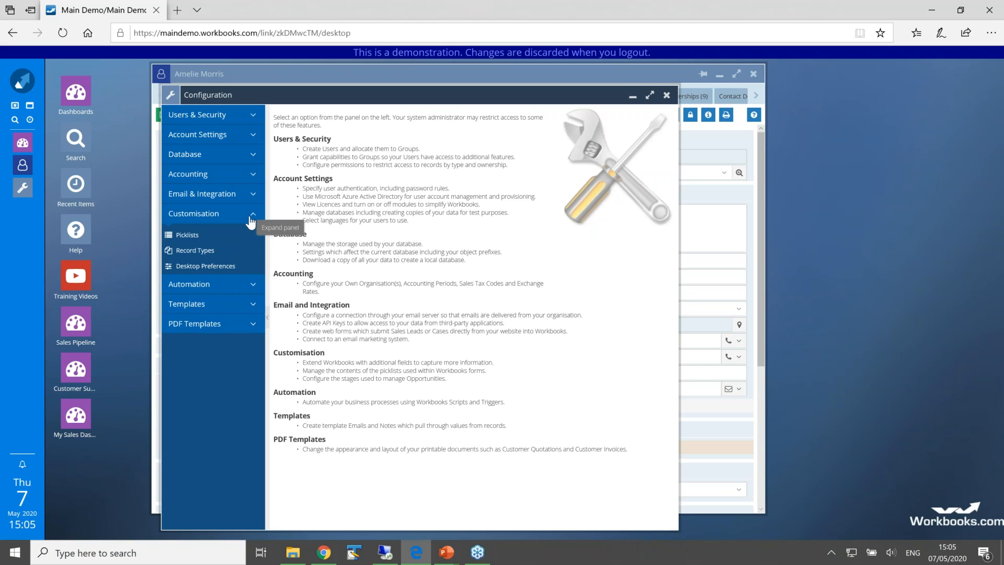
pyautogui.click(203, 252)
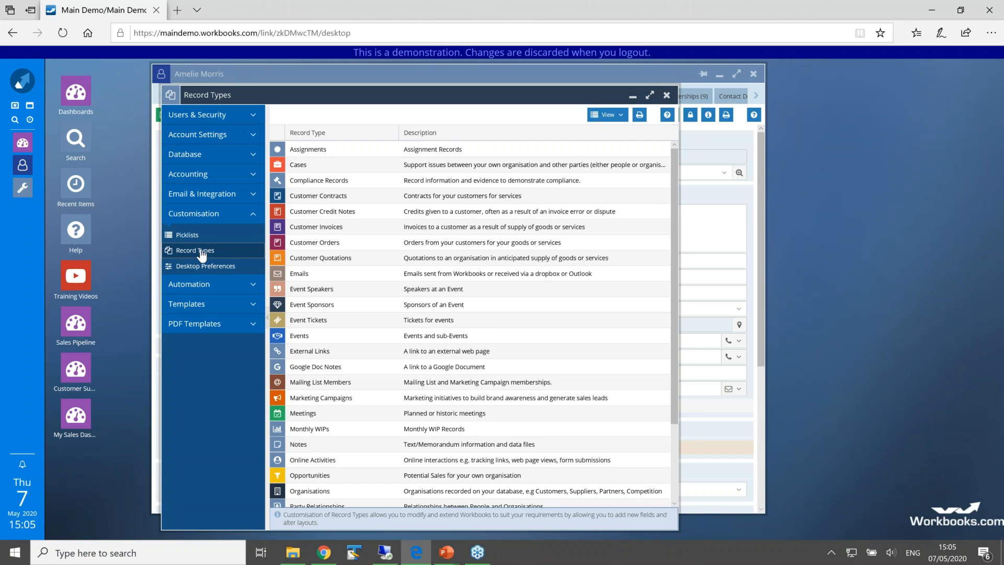
pyautogui.moveTo(673, 250); pyautogui.dragTo(673, 351)
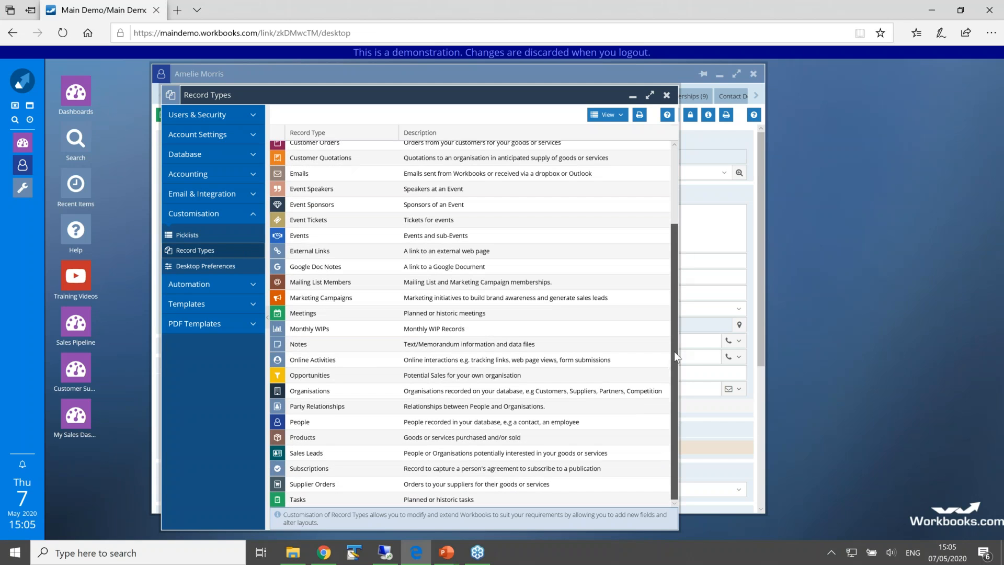
pyautogui.doubleClick(306, 423)
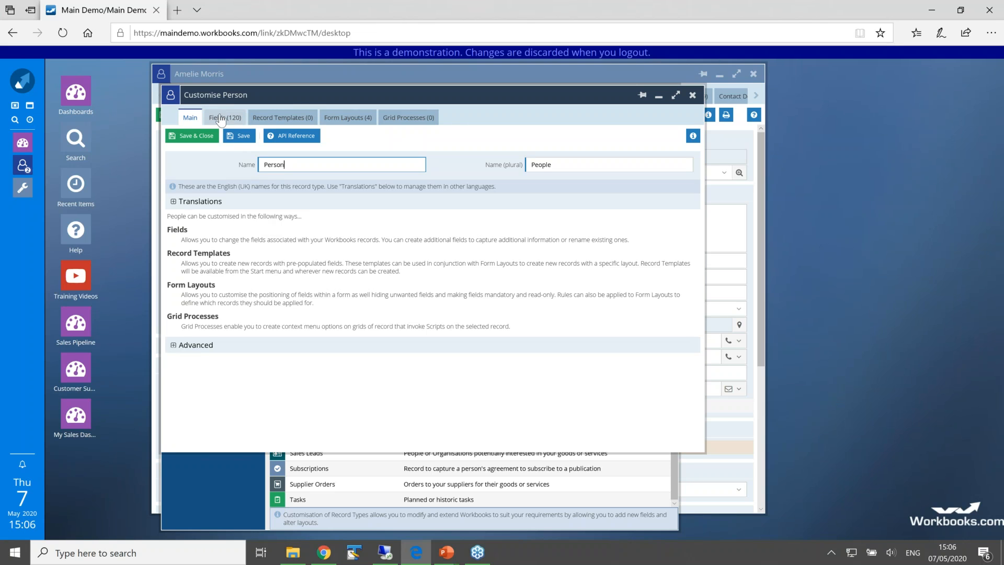
pyautogui.click(339, 118)
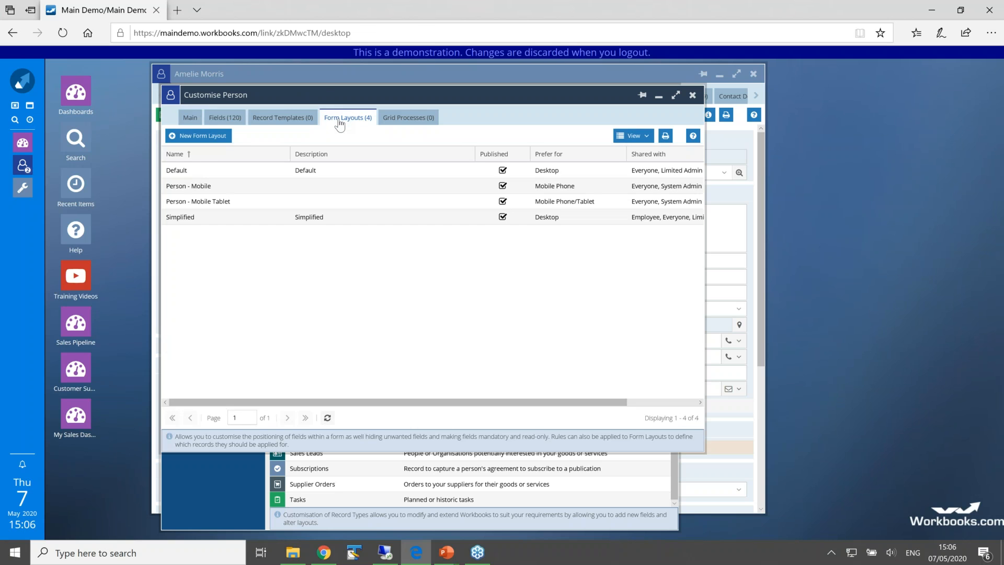
# Minimise the Record Types window and open the Default form layout, placing it so the person record stays visible.
pyautogui.moveTo(324, 96); pyautogui.dragTo(468, 98)
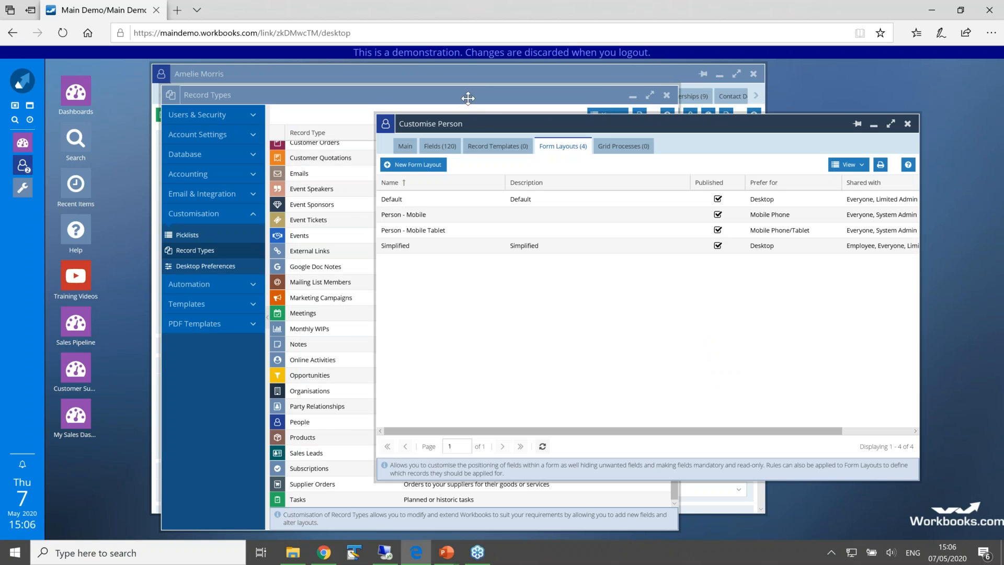
pyautogui.click(633, 101)
pyautogui.moveTo(594, 120); pyautogui.dragTo(671, 127)
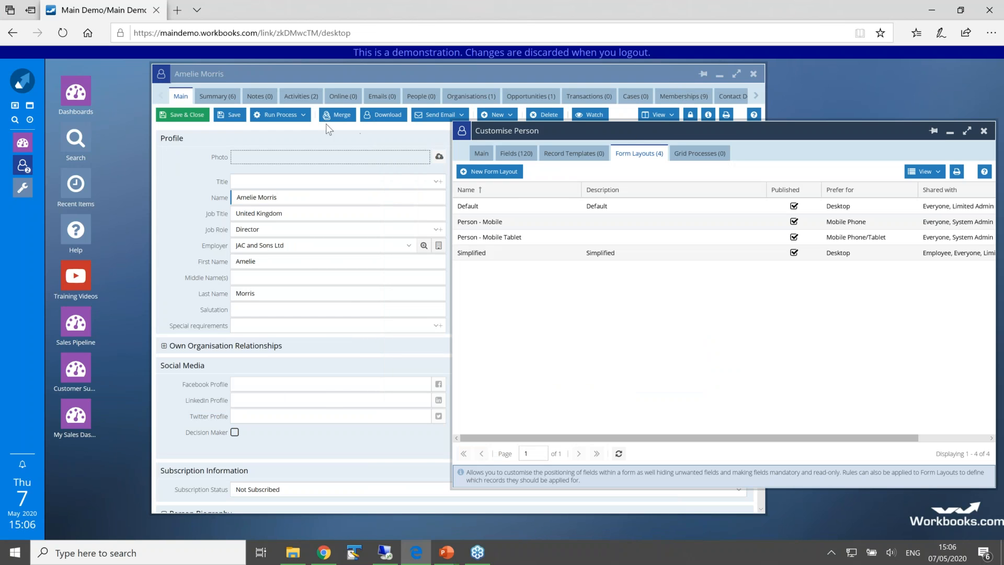
pyautogui.click(472, 207)
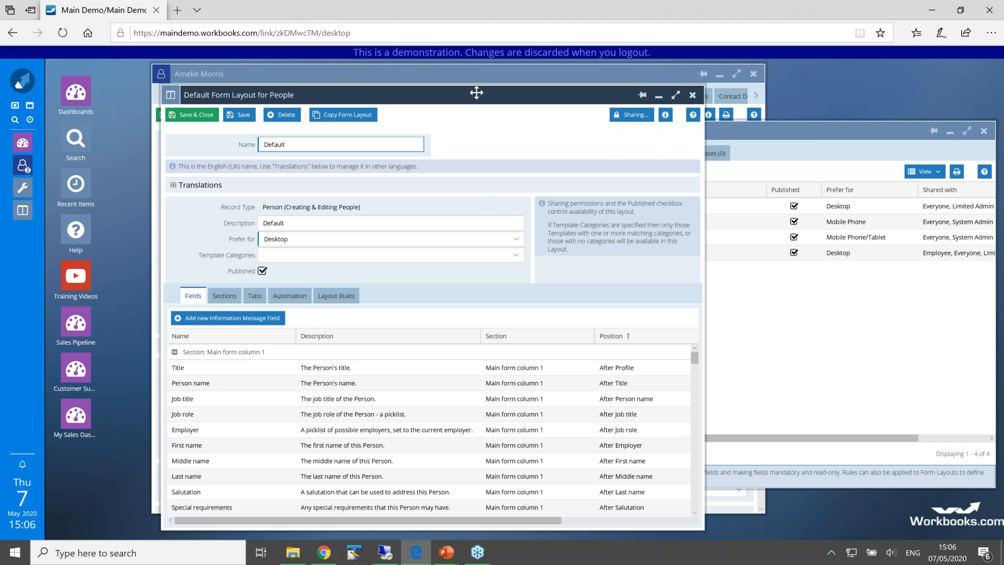
pyautogui.moveTo(475, 93); pyautogui.dragTo(640, 79)
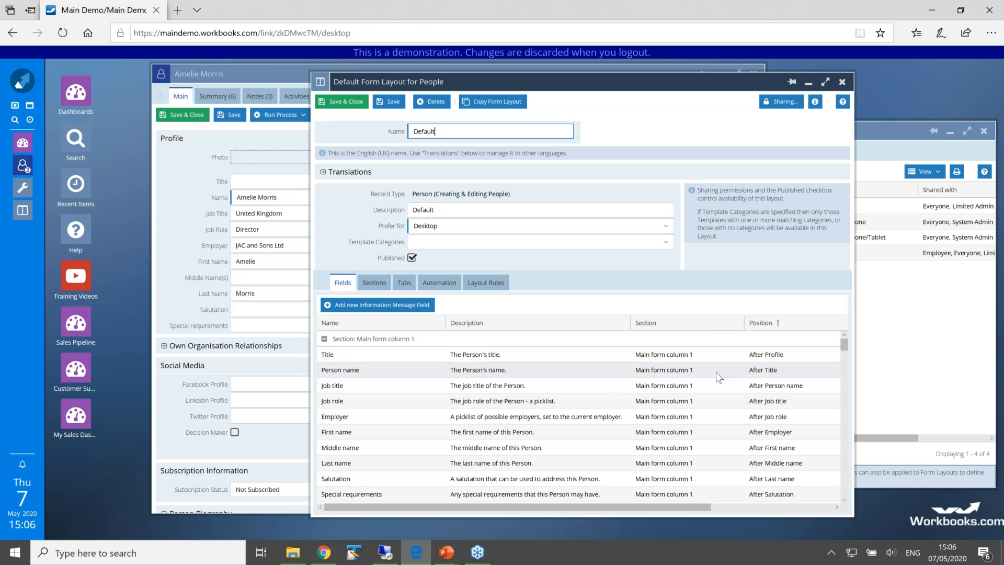
# Open the Decision Maker field of the Default form layout and set its parent section to Main form column 1.
pyautogui.moveTo(842, 344); pyautogui.dragTo(842, 363)
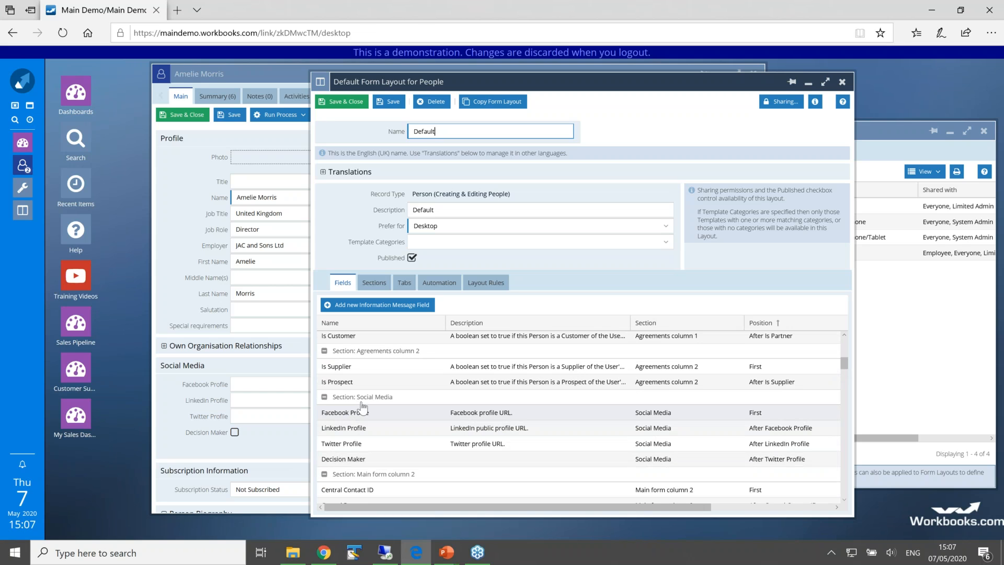
pyautogui.click(343, 459)
pyautogui.doubleClick(344, 459)
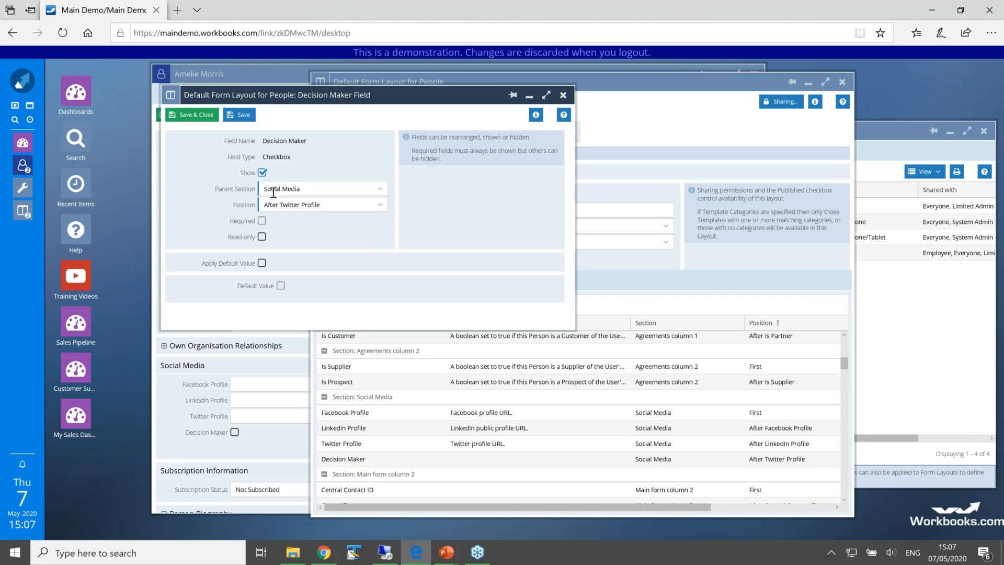
pyautogui.click(380, 194)
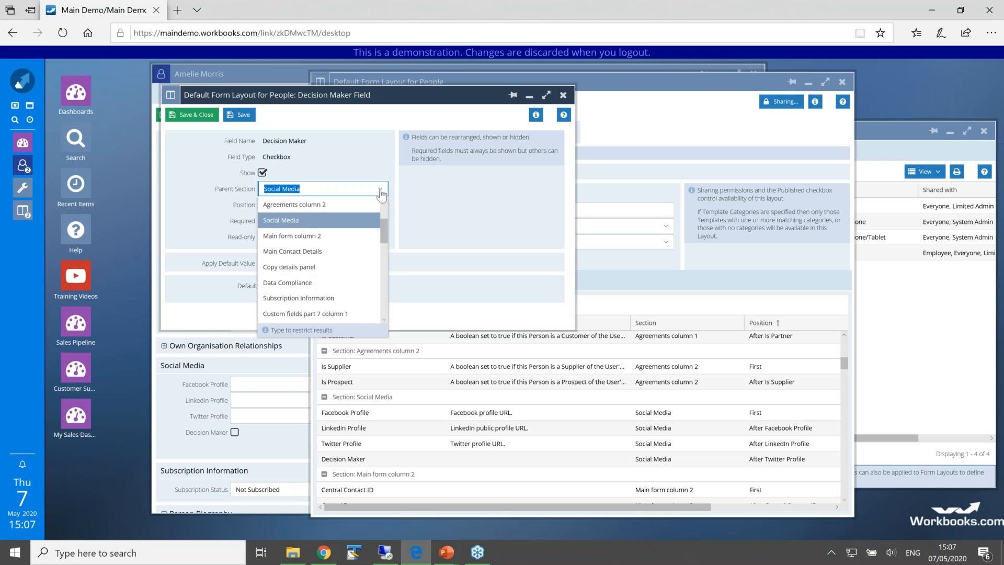
pyautogui.moveTo(382, 232); pyautogui.dragTo(379, 212)
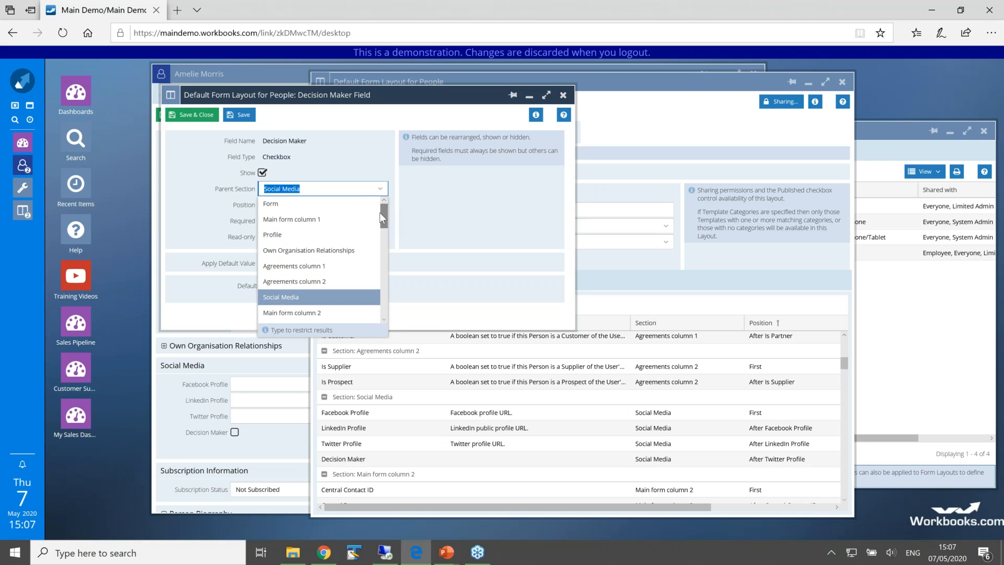
pyautogui.click(339, 219)
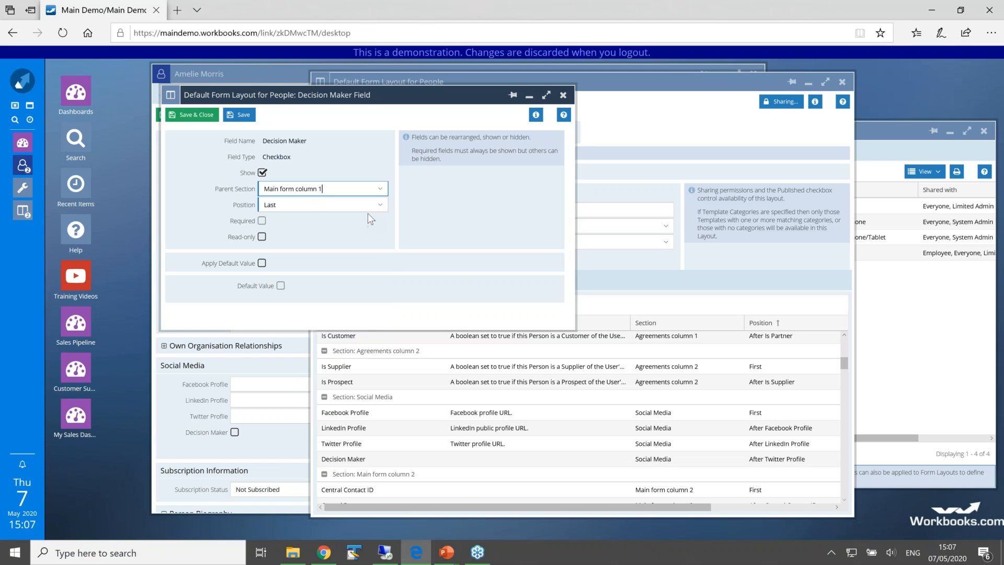
# Set the Decision Maker field's position to After Job role, and save and close the field settings.
pyautogui.click(380, 205)
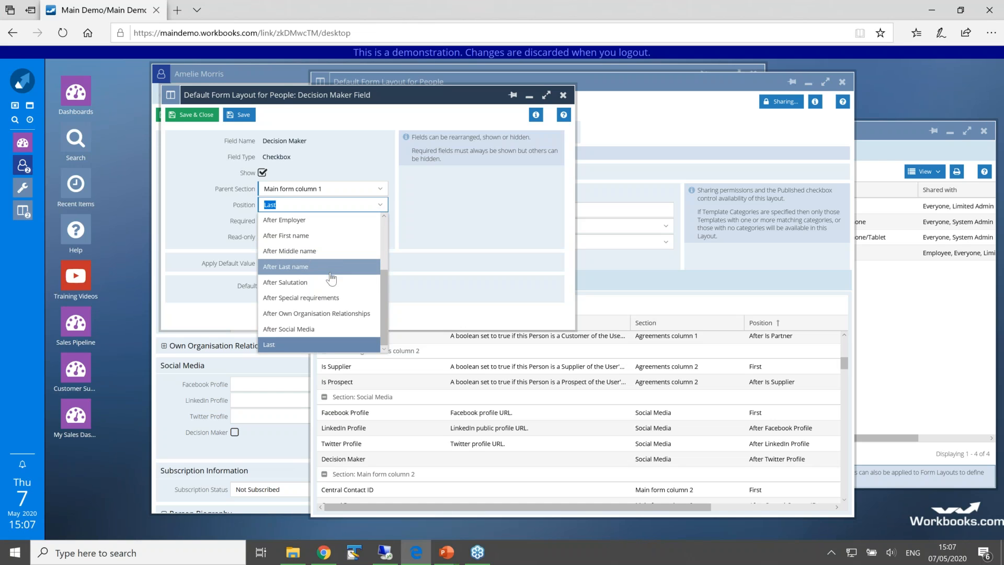
pyautogui.moveTo(384, 278); pyautogui.dragTo(381, 245)
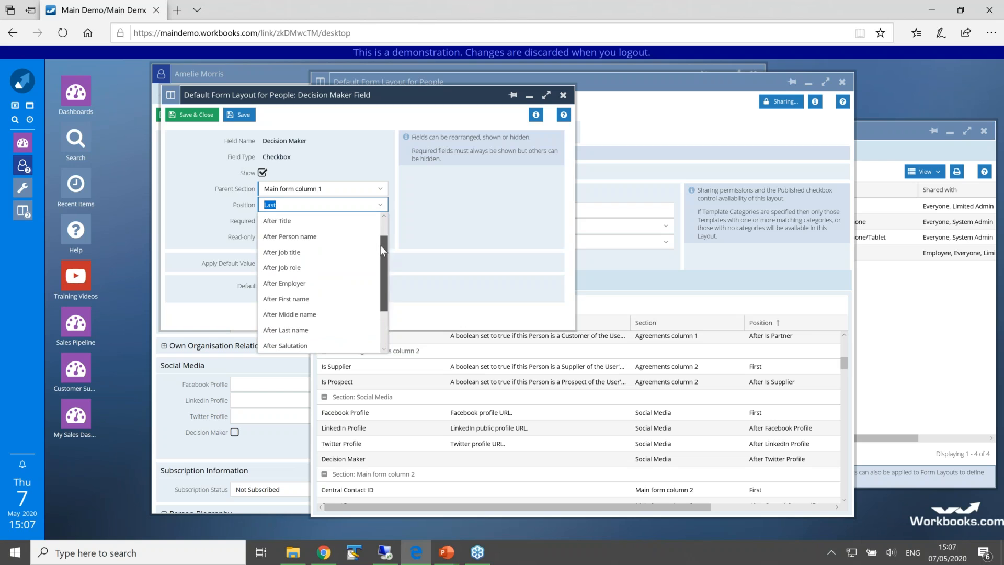
pyautogui.click(332, 268)
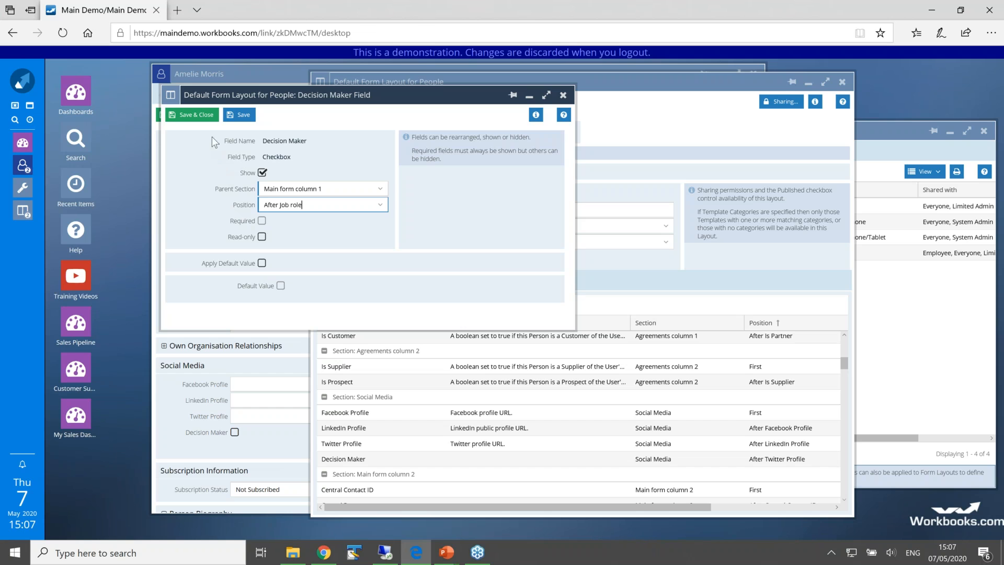
pyautogui.click(194, 115)
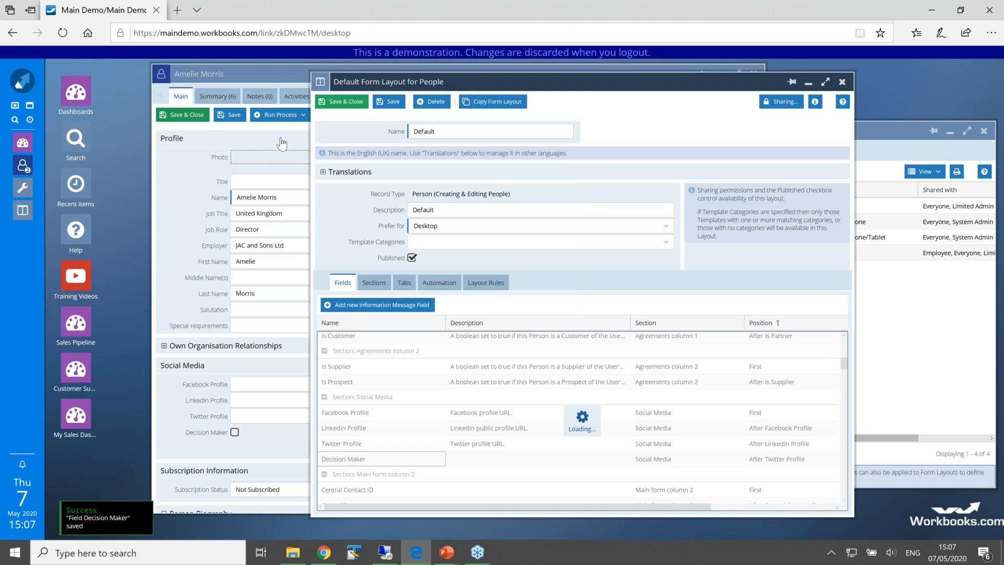
# Save and close the Default form layout, the person record and the Person customisation window.
pyautogui.click(354, 105)
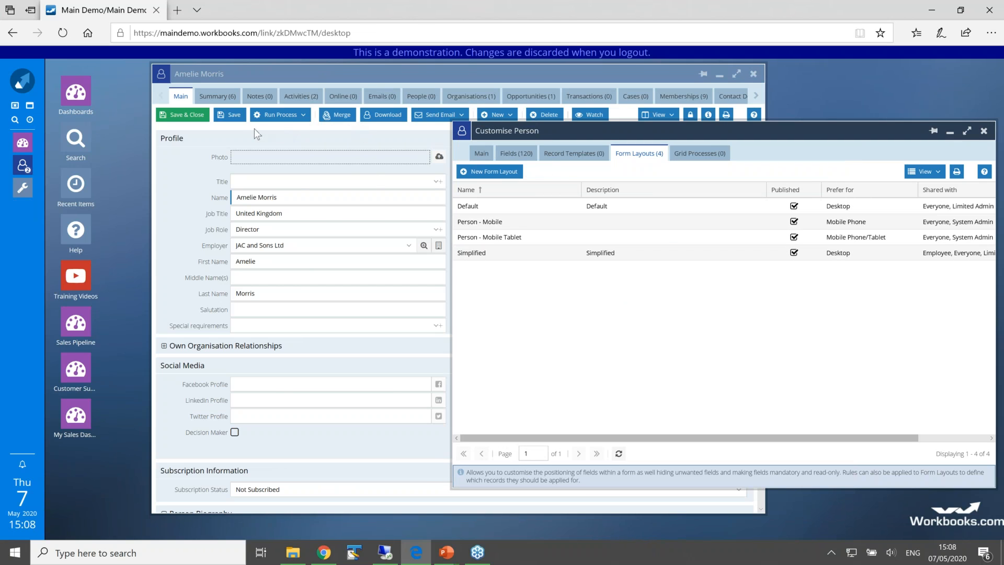
pyautogui.click(193, 116)
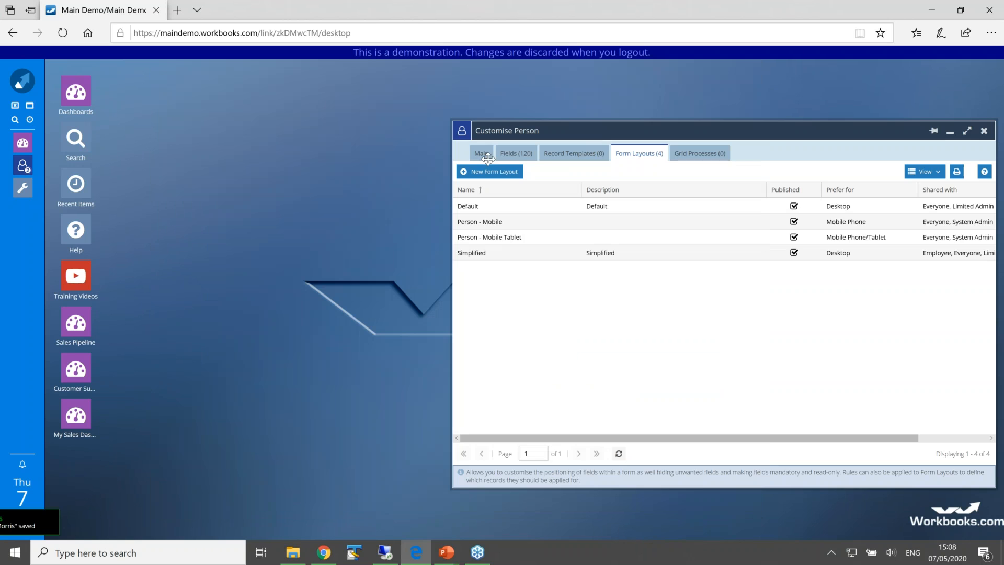
pyautogui.click(482, 154)
pyautogui.click(488, 173)
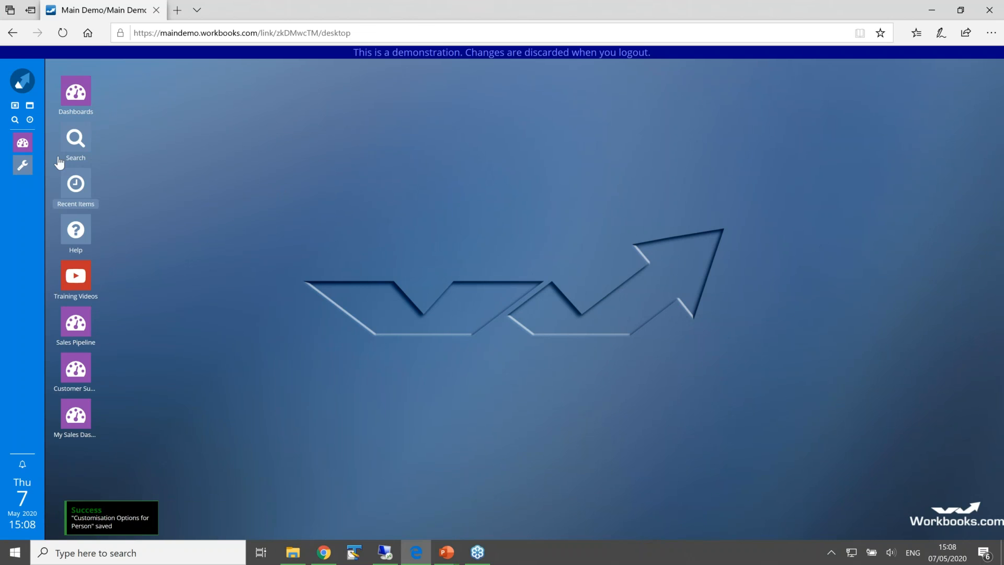
# Reopen the person's record from the recently visited items.
pyautogui.click(31, 121)
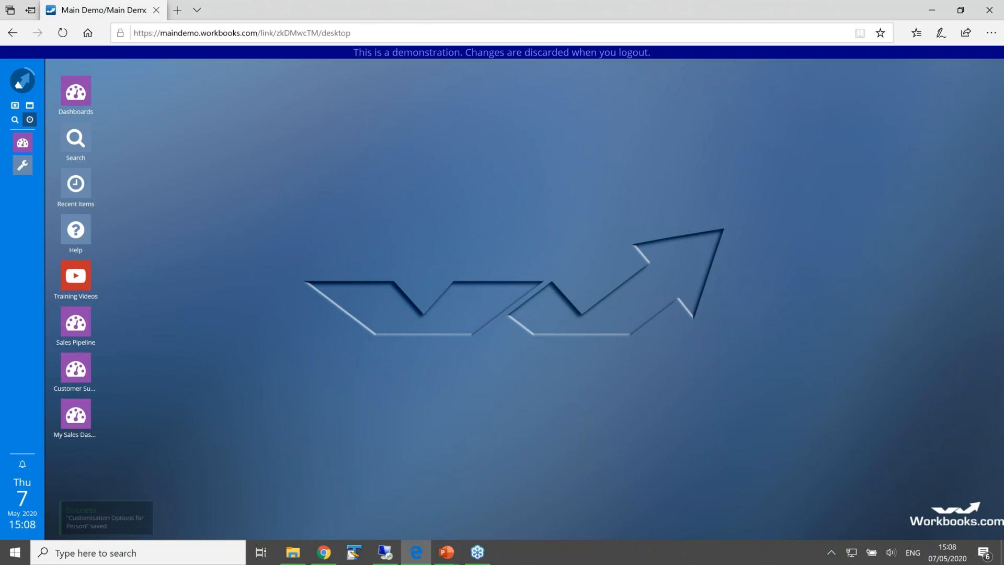
pyautogui.doubleClick(90, 131)
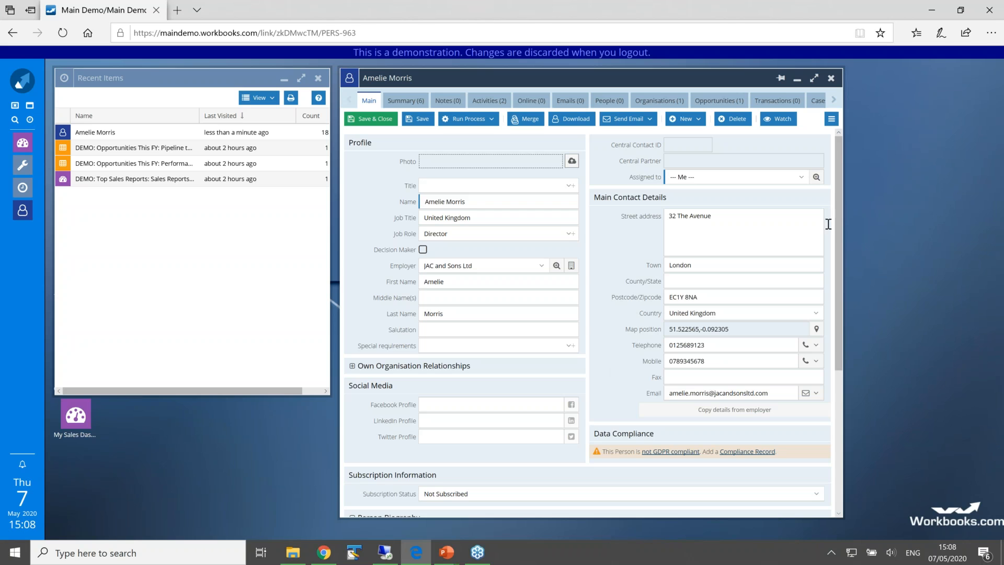
pyautogui.click(992, 37)
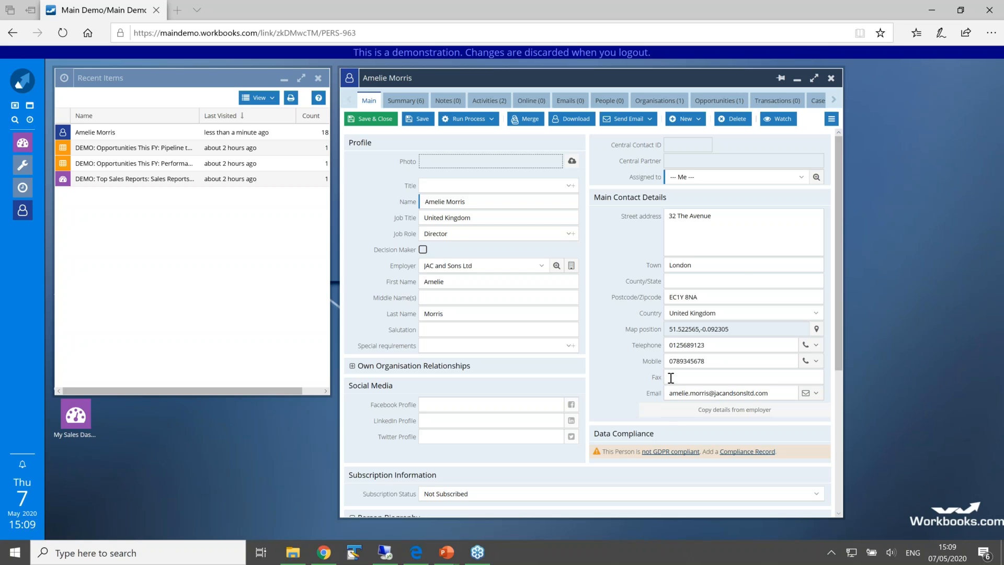
# Open the customisation settings of the People record type from the Configuration area.
pyautogui.click(25, 88)
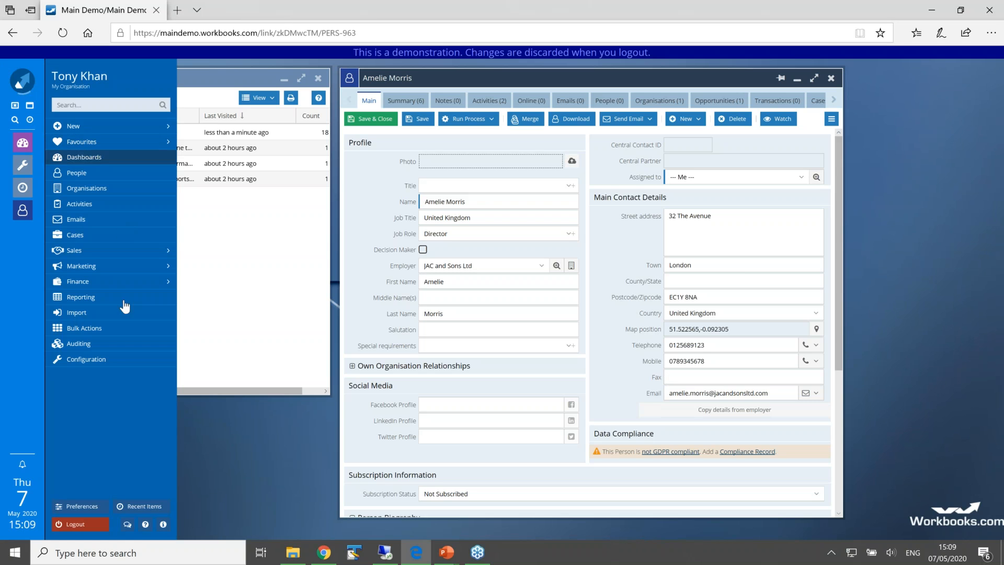
pyautogui.click(101, 360)
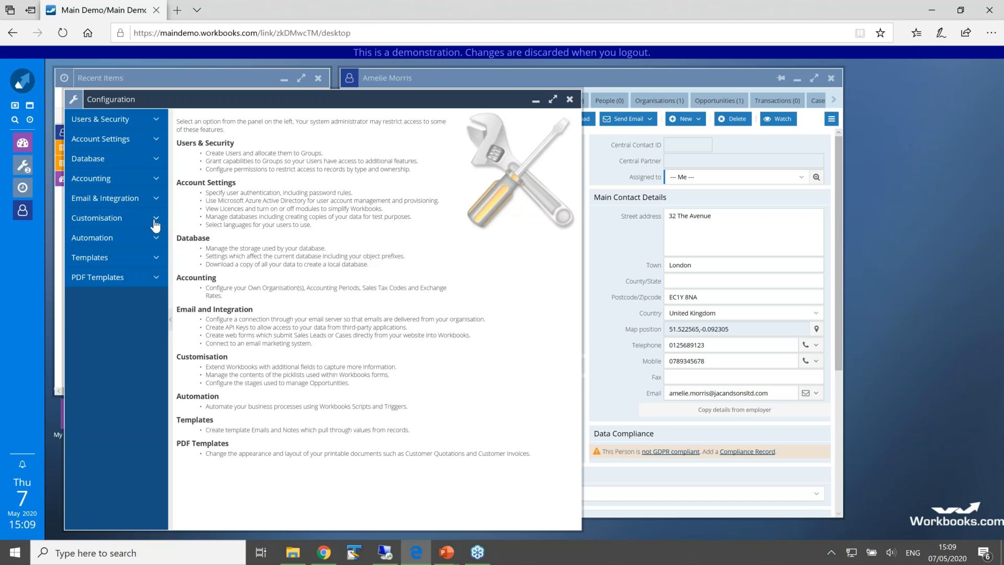
pyautogui.click(155, 225)
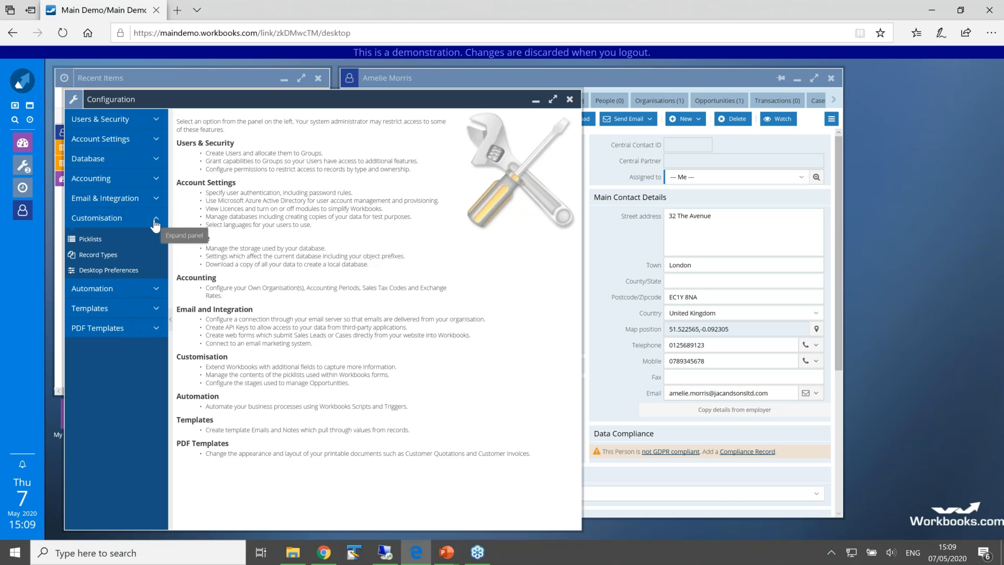
pyautogui.click(127, 255)
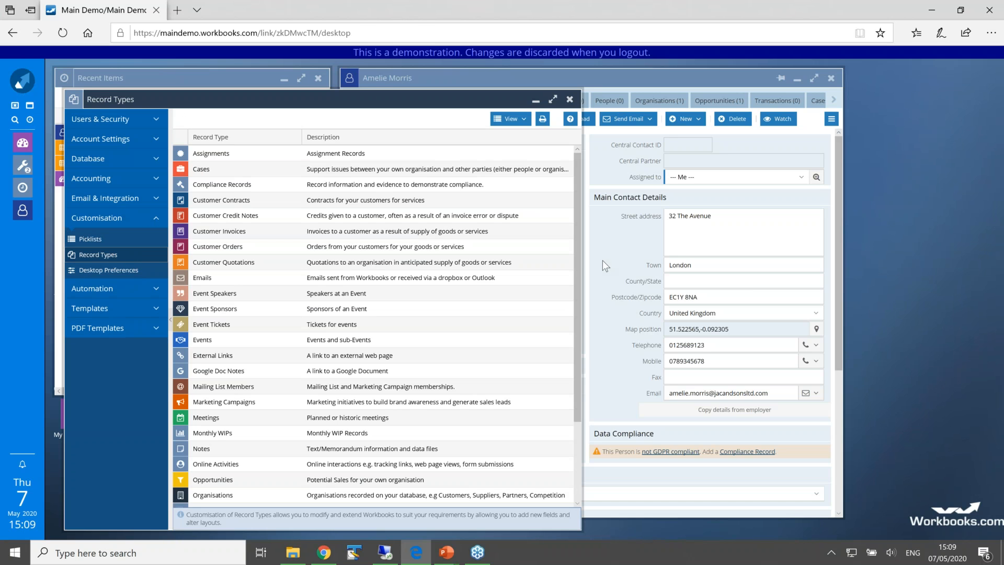
pyautogui.moveTo(577, 267); pyautogui.dragTo(576, 359)
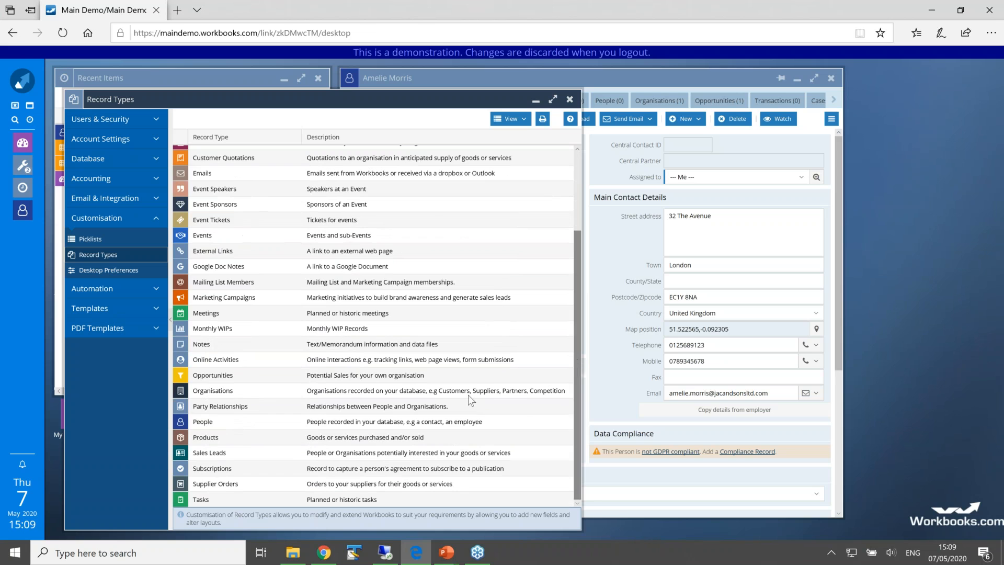
pyautogui.click(200, 422)
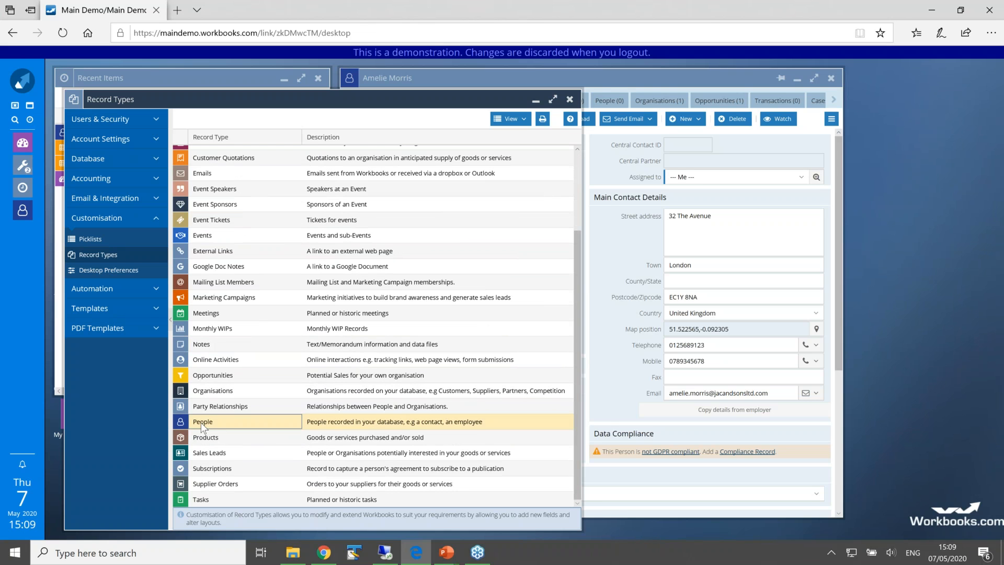
pyautogui.doubleClick(201, 422)
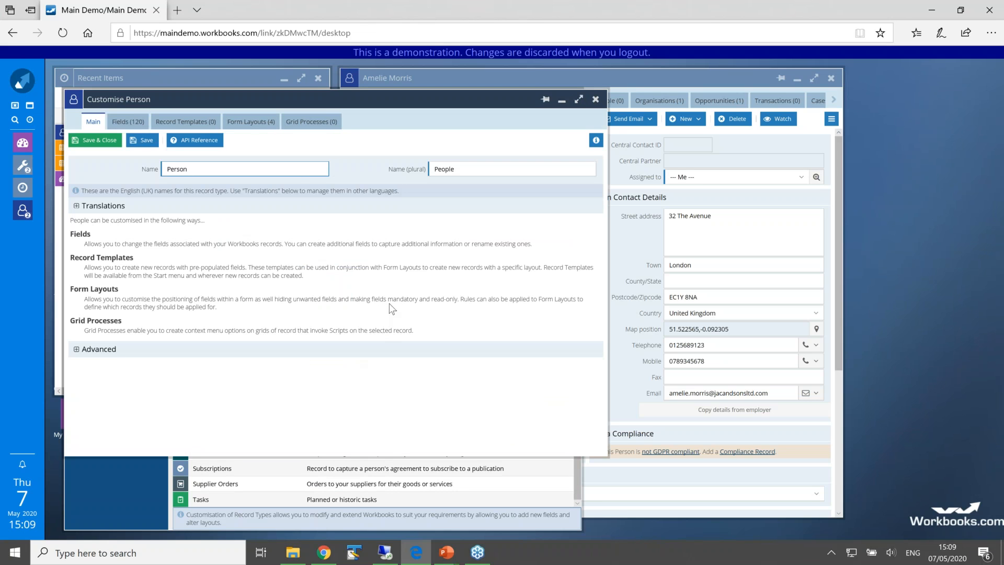
# Open the Default form layout for People and the settings of its Fax (Main location) field.
pyautogui.click(252, 123)
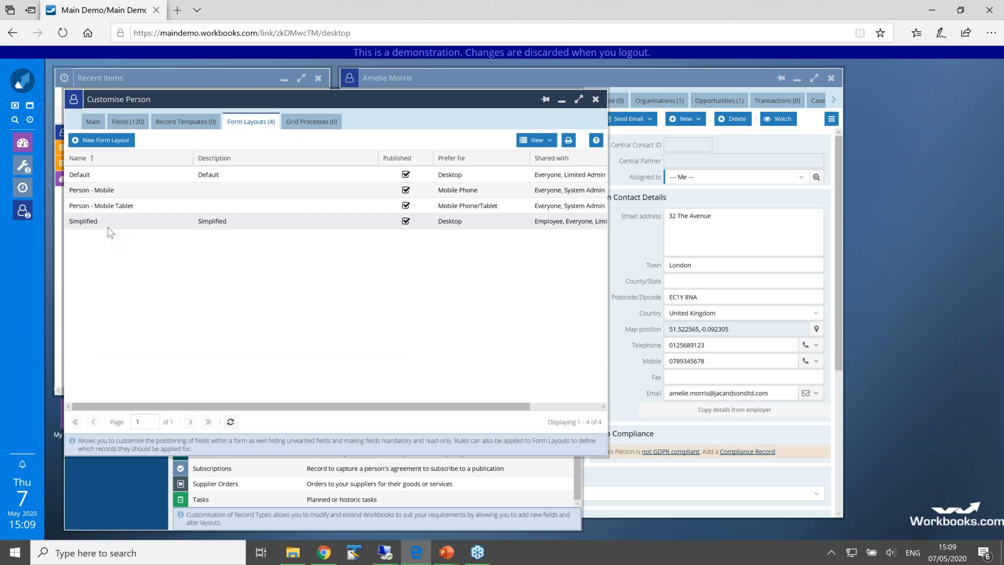
pyautogui.click(96, 179)
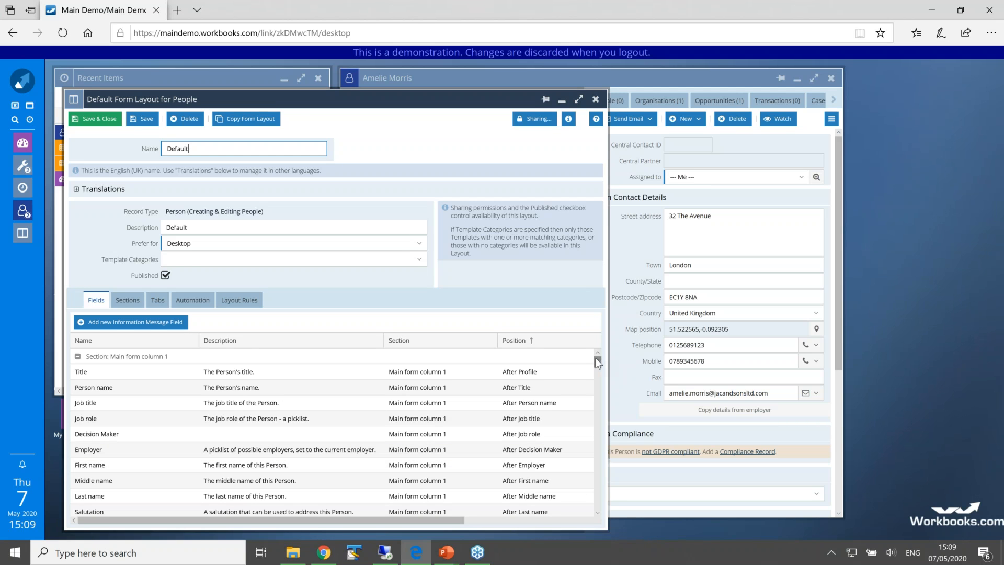
pyautogui.moveTo(594, 358); pyautogui.dragTo(598, 391)
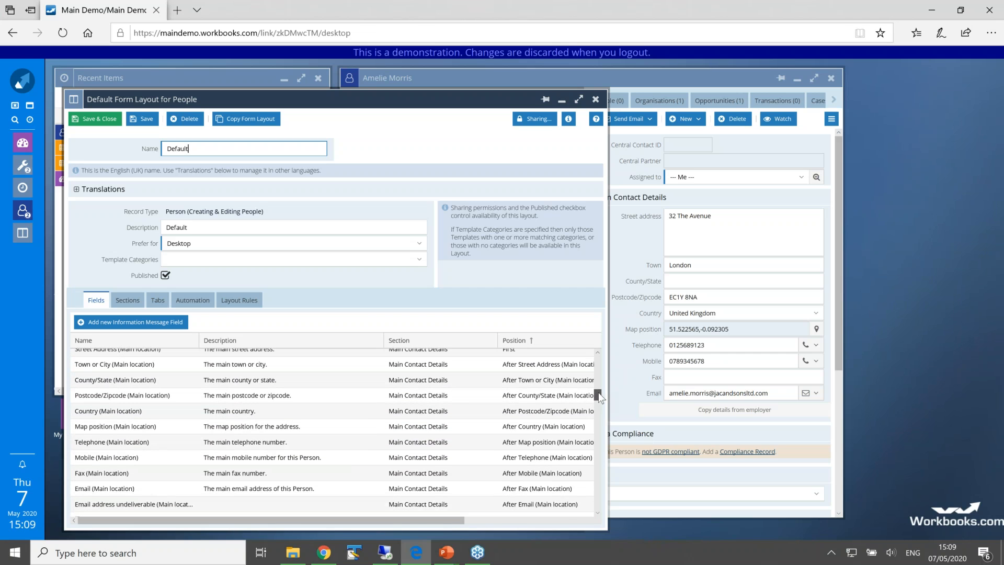
pyautogui.click(107, 473)
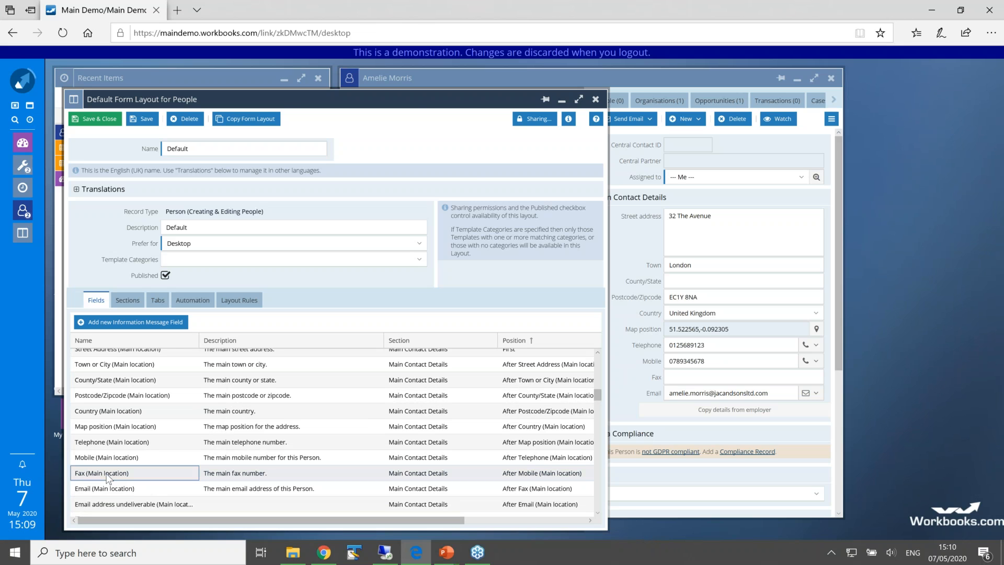
pyautogui.click(107, 473)
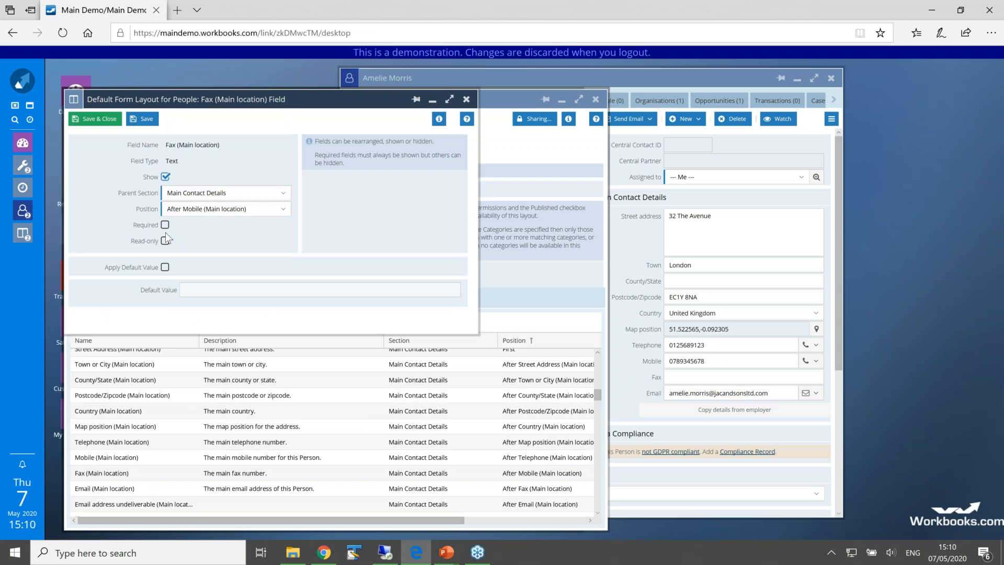
# Hide the Fax (Main location) field in the layout, and save and close the field settings.
pyautogui.click(165, 176)
pyautogui.click(165, 177)
pyautogui.click(166, 176)
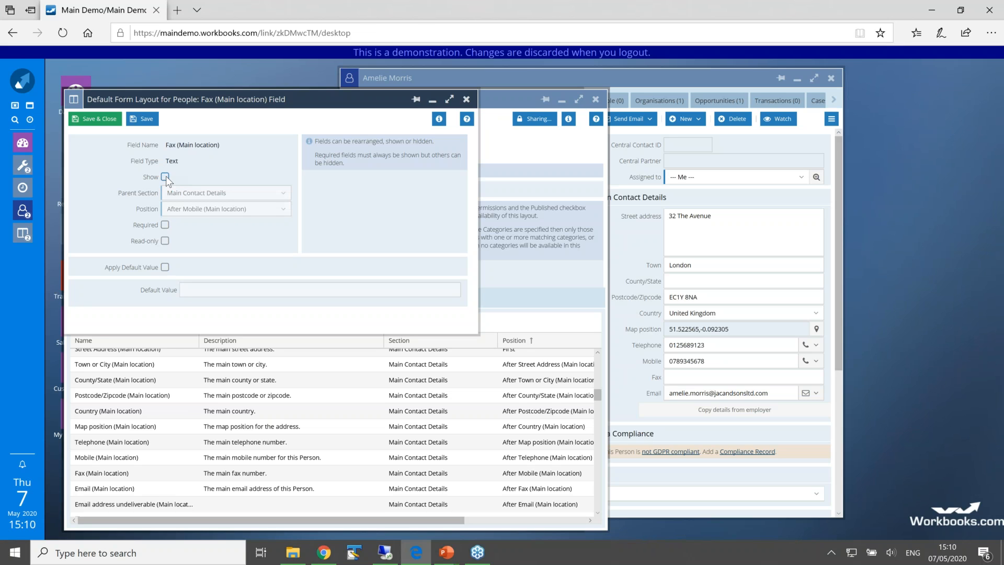
pyautogui.click(104, 120)
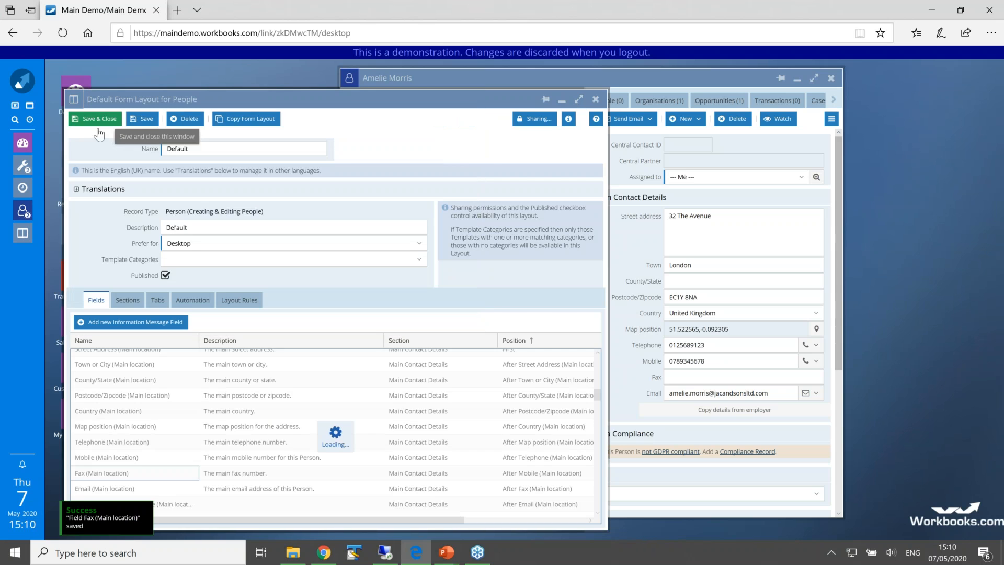
# Save and close the Default form layout and the Person customisation, and close the Record Types window.
pyautogui.click(97, 120)
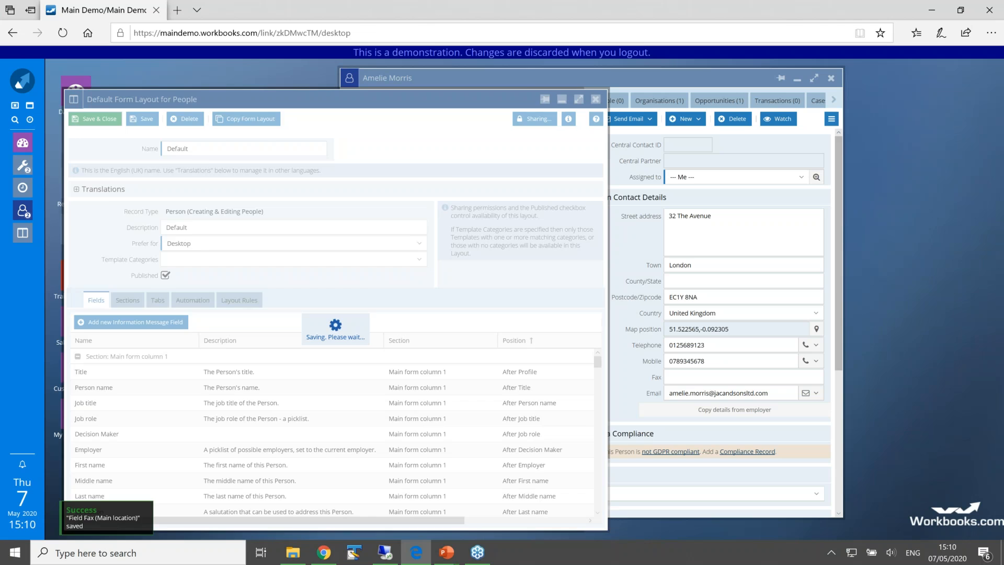
pyautogui.click(99, 122)
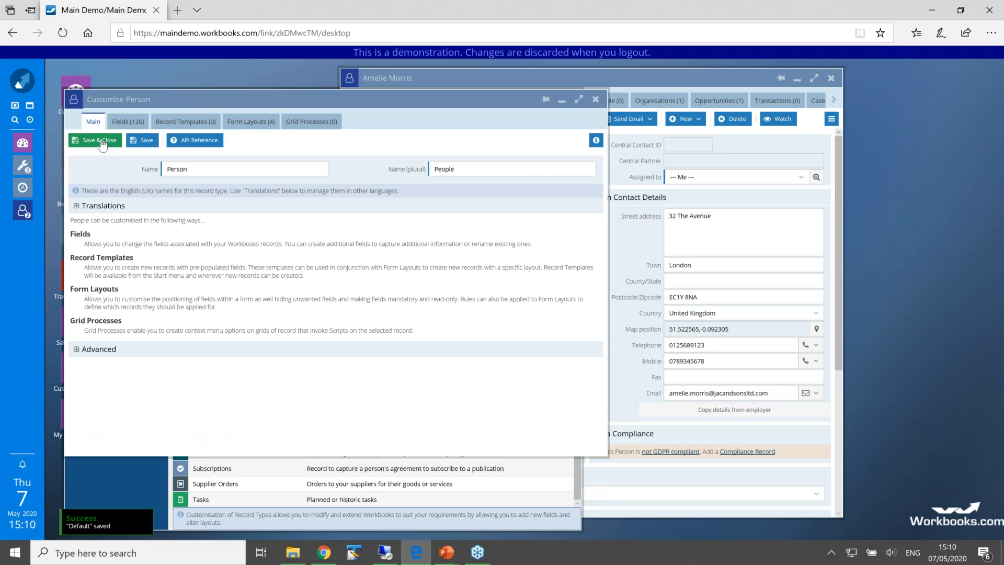
pyautogui.click(102, 143)
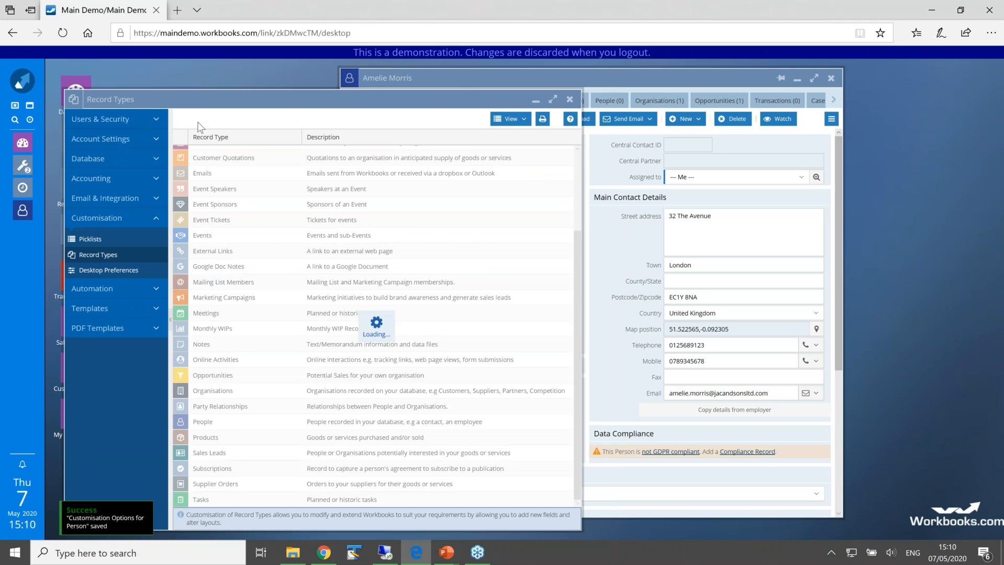
pyautogui.click(570, 104)
pyautogui.click(570, 101)
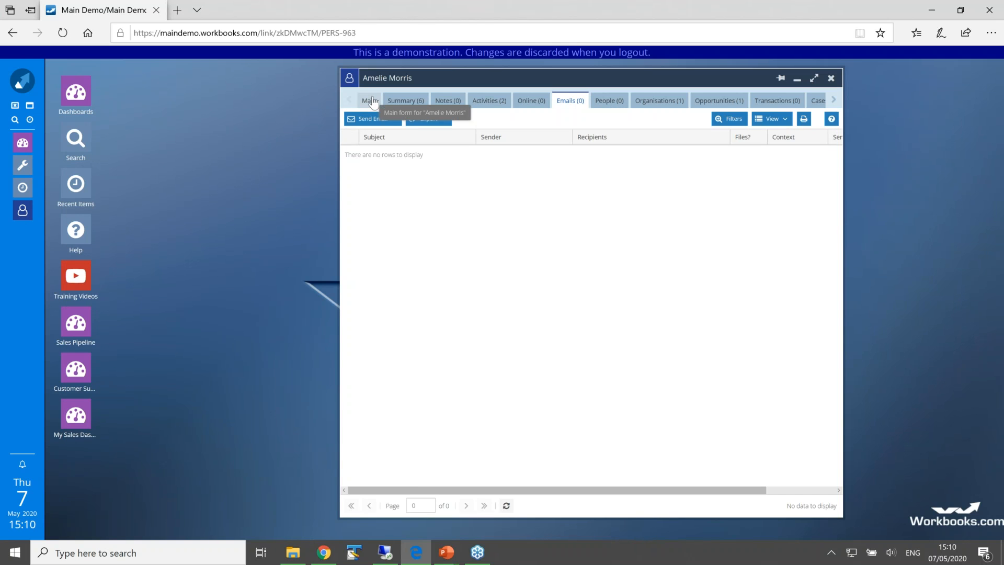
# Save the person record from its main form to refresh the layout, and reposition and widen its window.
pyautogui.click(373, 101)
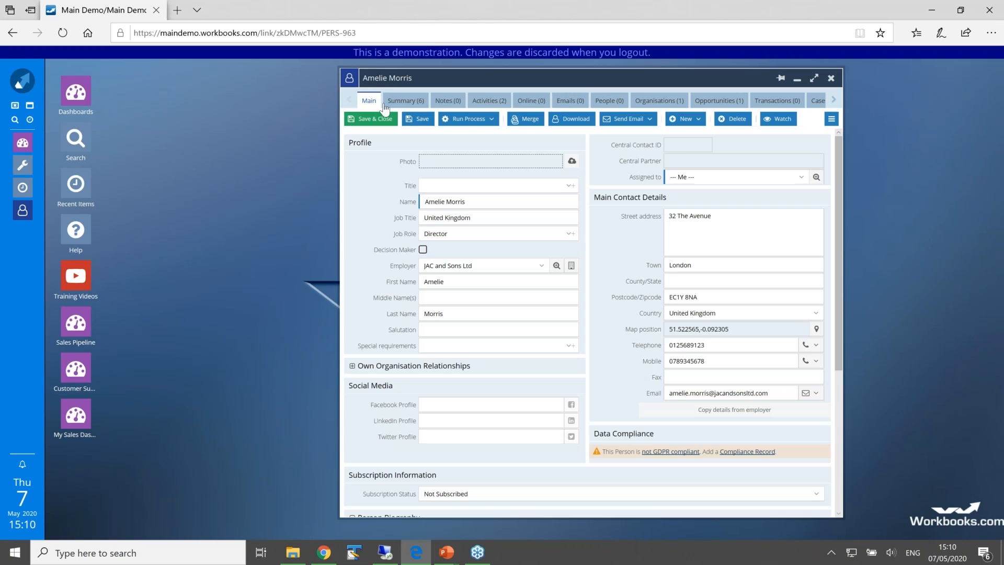
pyautogui.click(421, 120)
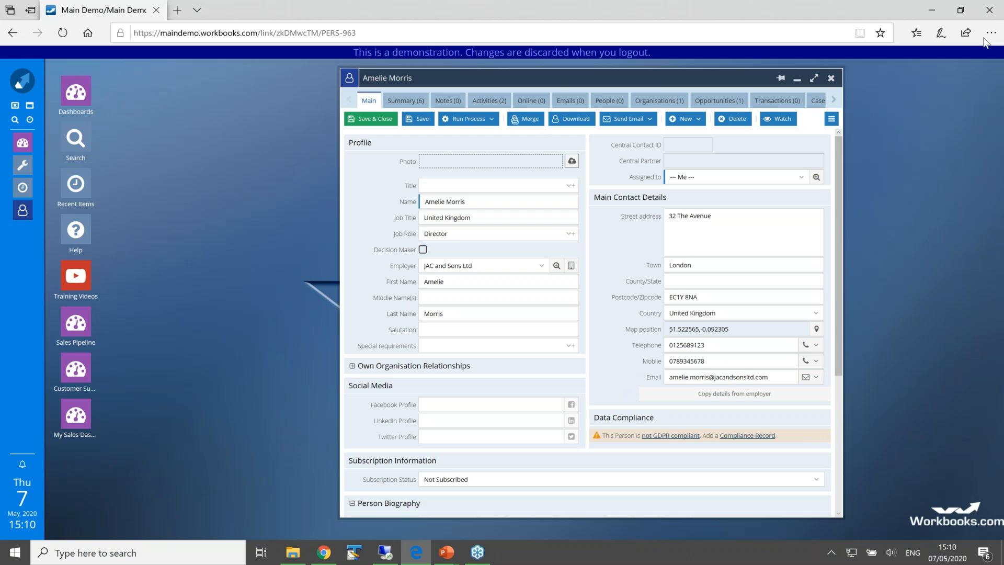
pyautogui.moveTo(679, 77); pyautogui.dragTo(489, 81)
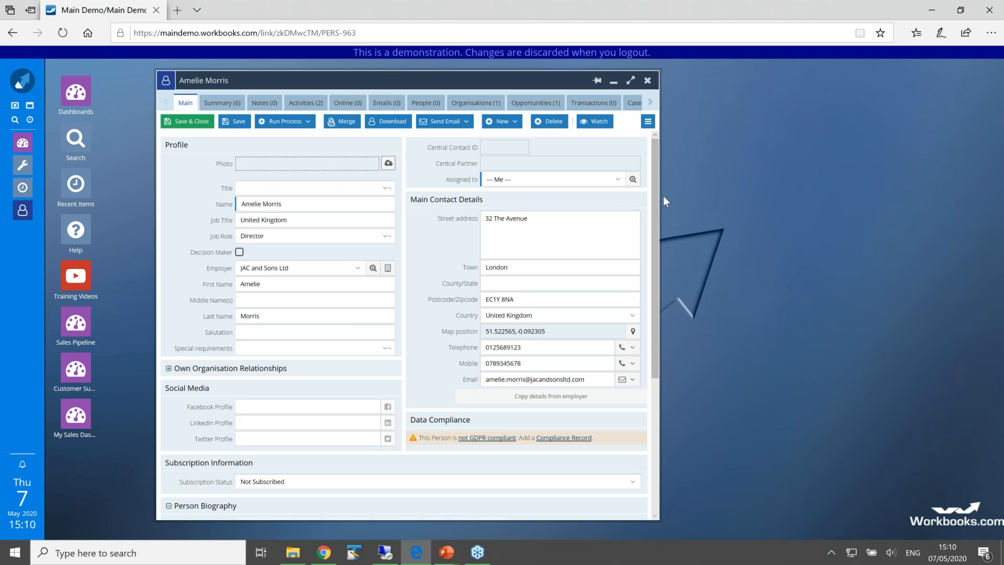
pyautogui.moveTo(660, 195); pyautogui.dragTo(844, 169)
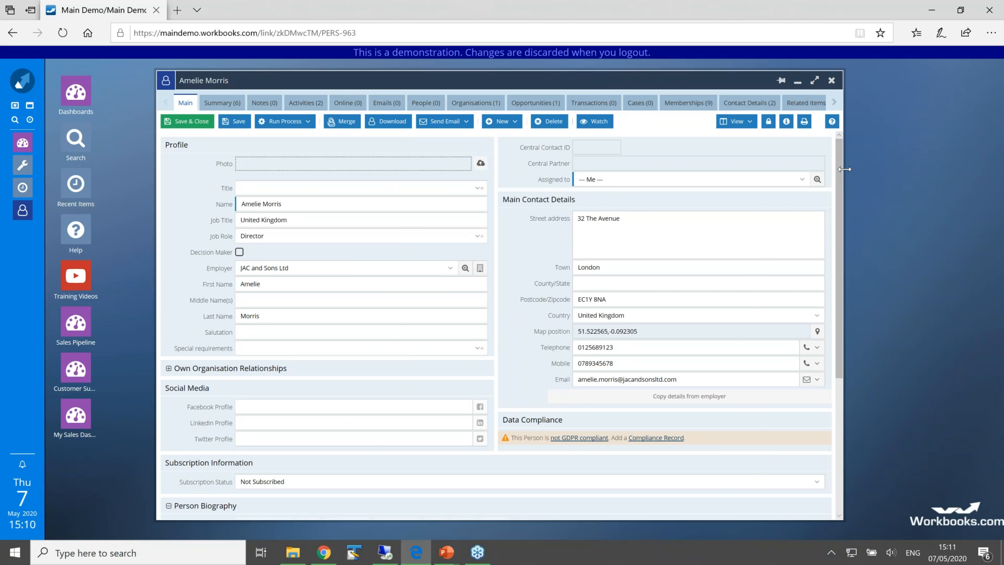